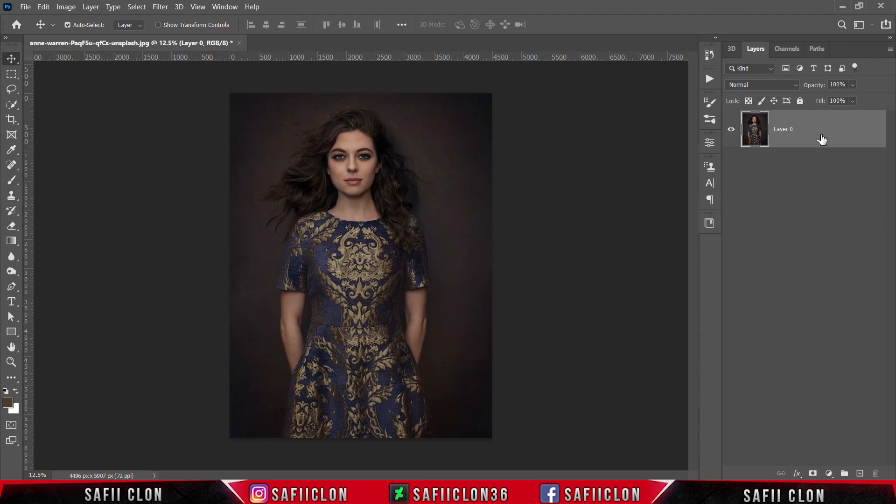
# Duplicate Layer 0 and rename the copy EDIT.
pyautogui.rightClick(822, 140)
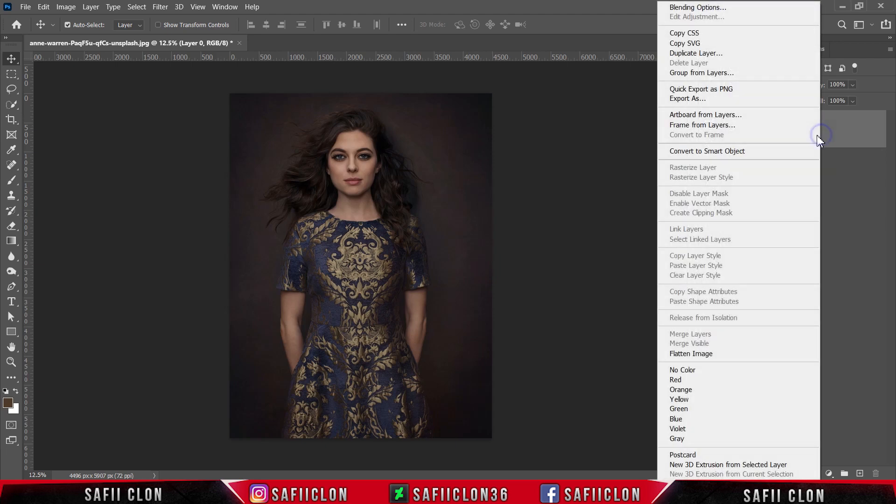
pyautogui.click(684, 55)
pyautogui.click(545, 131)
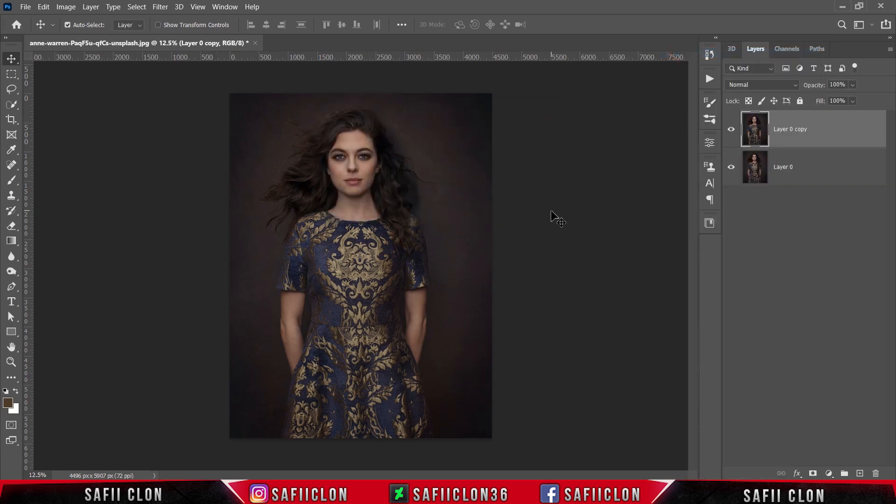
pyautogui.doubleClick(790, 129)
pyautogui.press('Return')
# Rename Layer 0 as ORIGINAL and hide it.
pyautogui.click(787, 170)
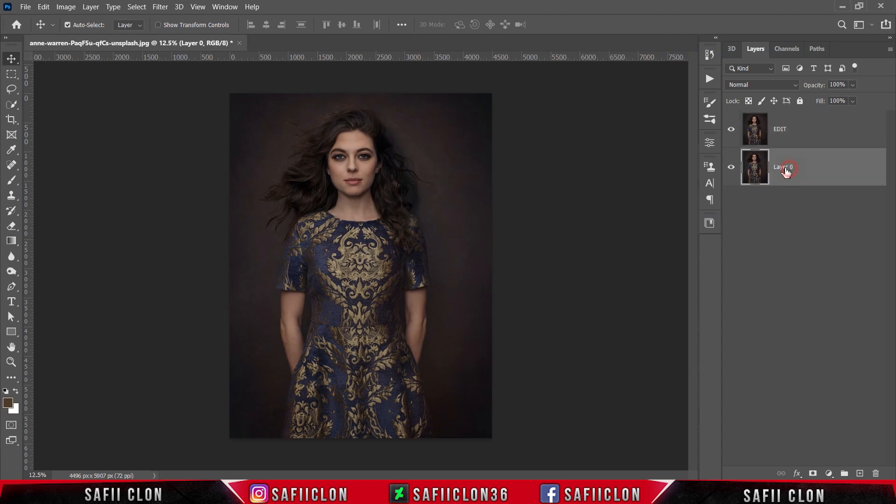
pyautogui.doubleClick(783, 168)
pyautogui.write('ORIGINAL')
pyautogui.click(834, 174)
pyautogui.click(732, 167)
# Start a Color Range selection on the EDIT layer using Sampled Colors and sample the dress's gold pattern.
pyautogui.click(815, 135)
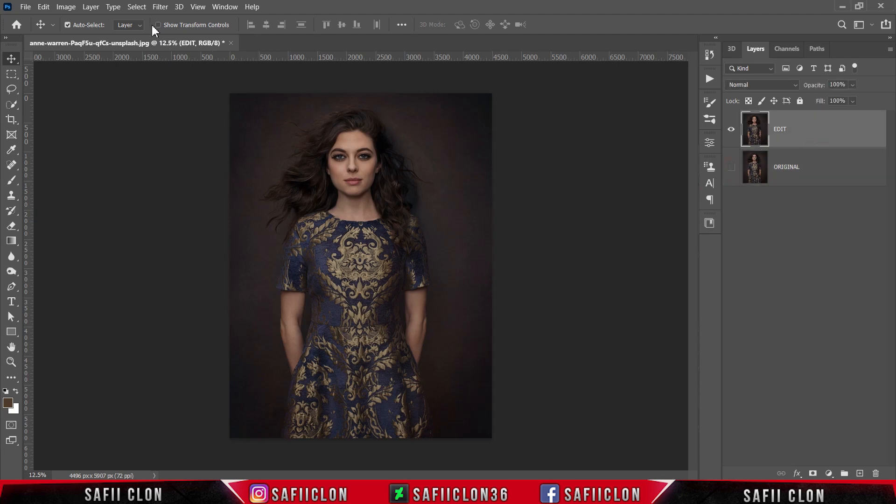
pyautogui.click(138, 7)
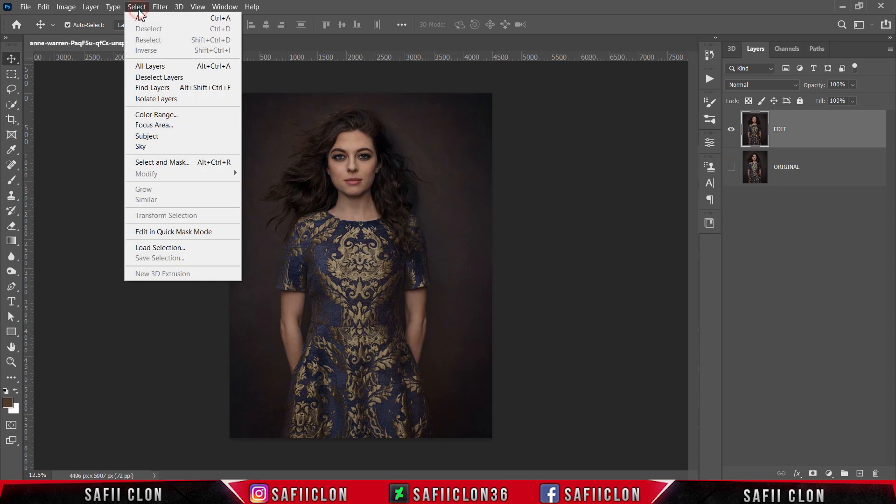
pyautogui.click(163, 116)
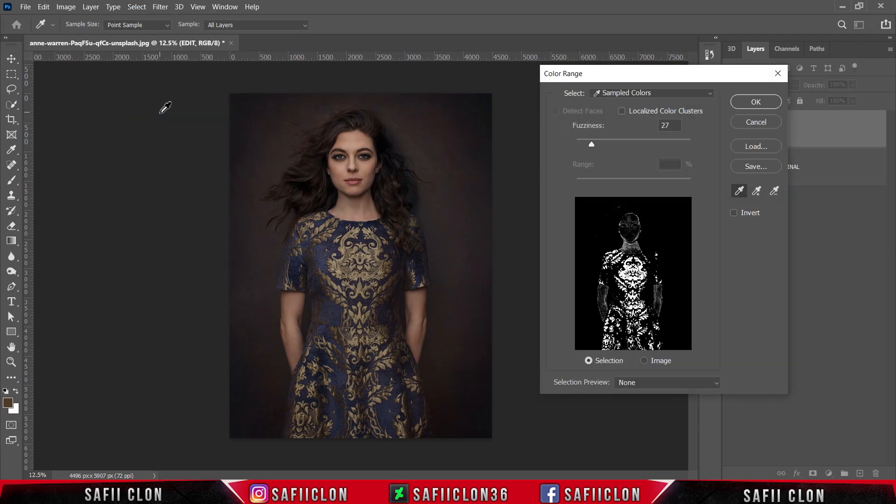
pyautogui.click(643, 96)
pyautogui.click(633, 103)
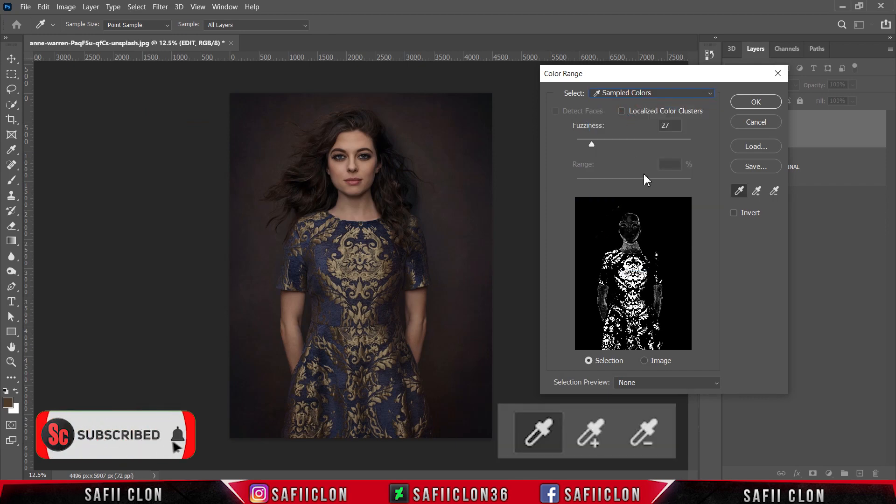
pyautogui.click(735, 190)
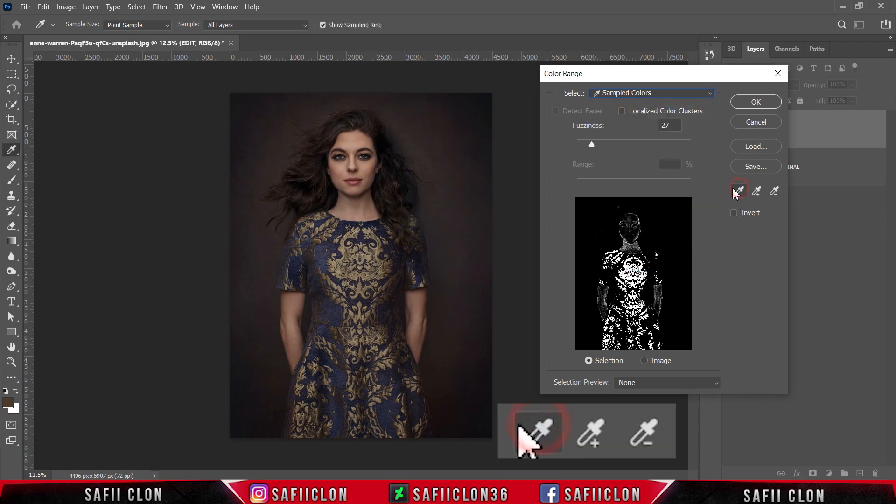
pyautogui.hotkey('ctrl', '+')
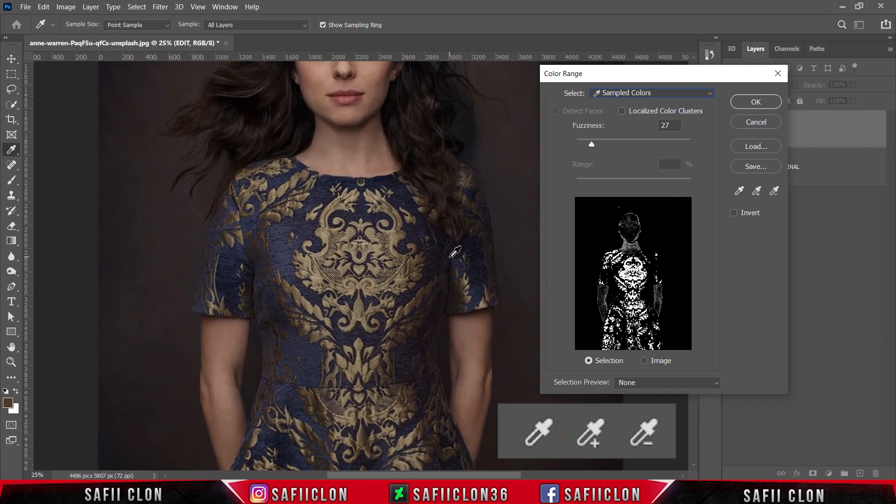
pyautogui.click(325, 232)
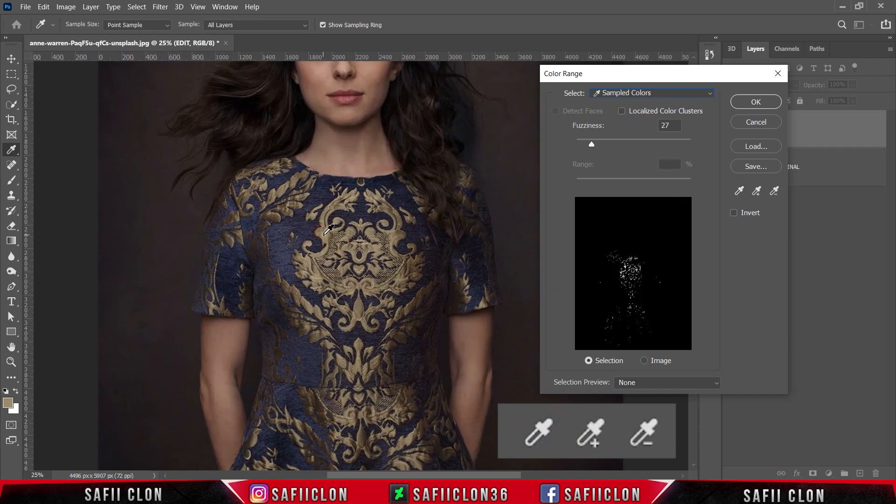
# Add three more gold tones from the dress's chest pattern and sleeve hem to the sampled color range.
pyautogui.click(756, 192)
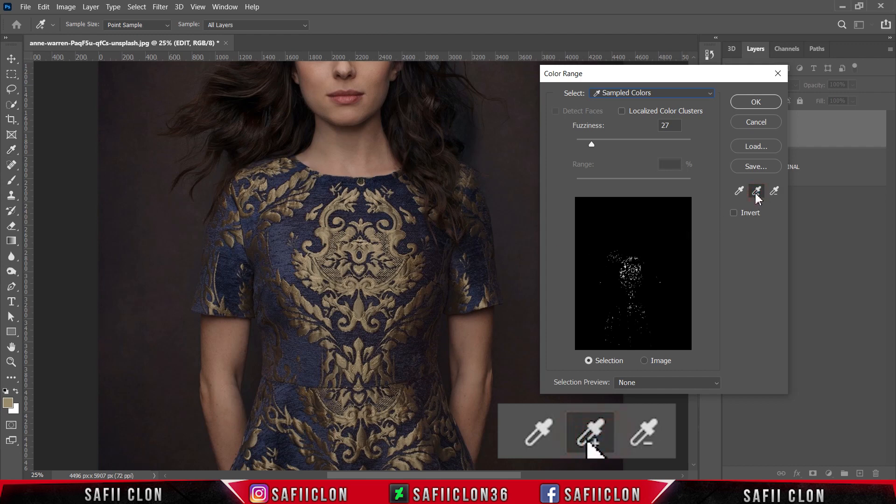
pyautogui.click(328, 228)
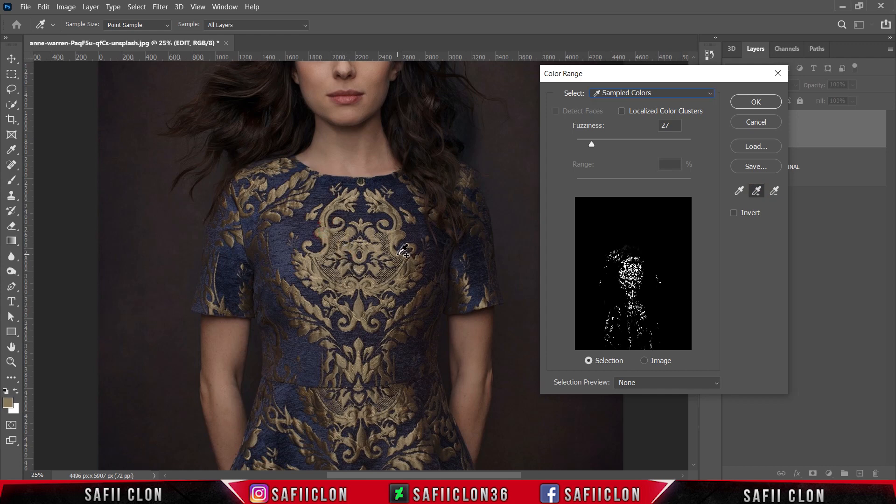
pyautogui.click(397, 253)
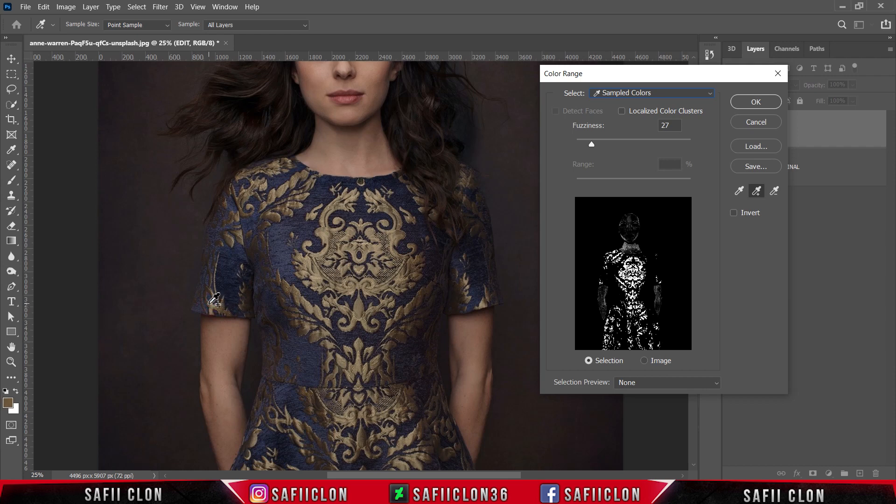
pyautogui.click(209, 303)
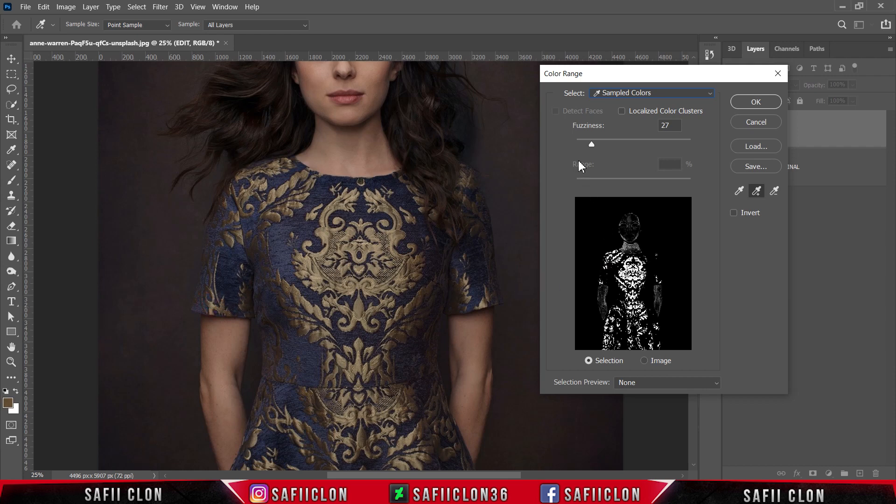
# Add the darker gold tone near the shoulder, reduce Fuzziness to 18 and accept the color selection.
pyautogui.moveTo(592, 145); pyautogui.dragTo(591, 144)
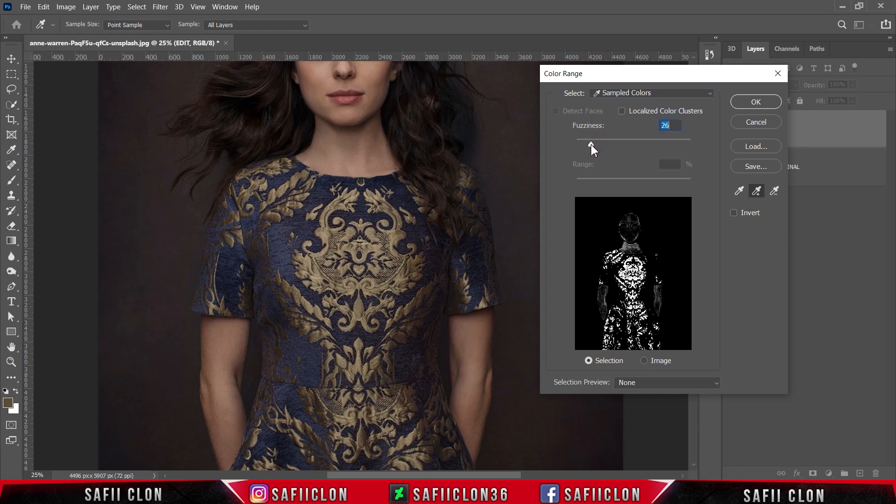
pyautogui.click(471, 185)
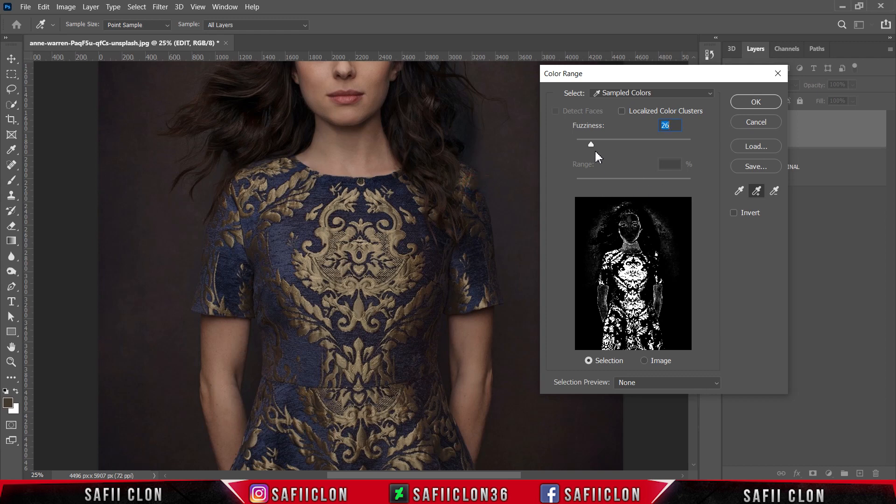
pyautogui.moveTo(590, 144); pyautogui.dragTo(587, 144)
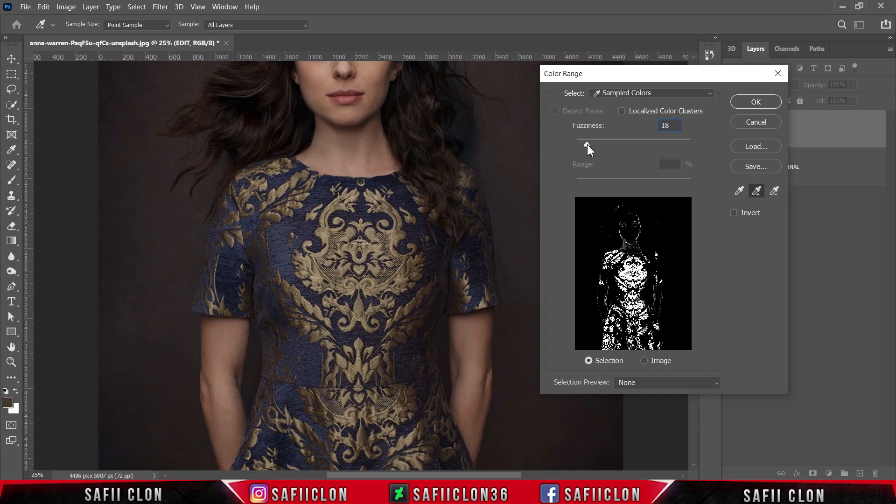
pyautogui.moveTo(587, 144); pyautogui.dragTo(587, 144)
pyautogui.click(756, 102)
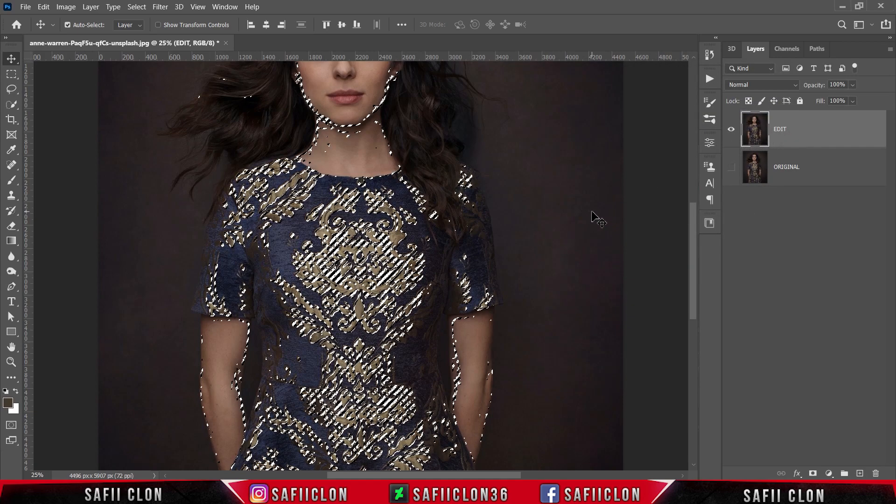
# Subtract the woman's face and hair from the selection with the Lasso tool.
pyautogui.hotkey('ctrl', '-')
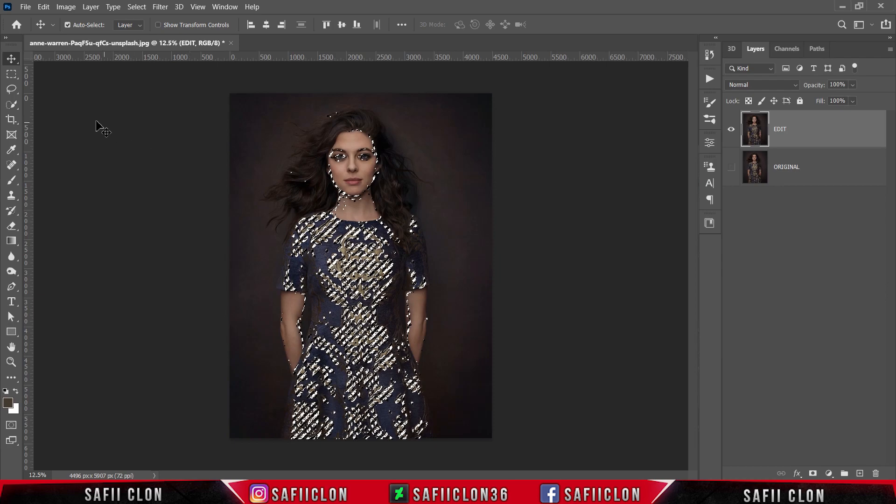
pyautogui.click(12, 88)
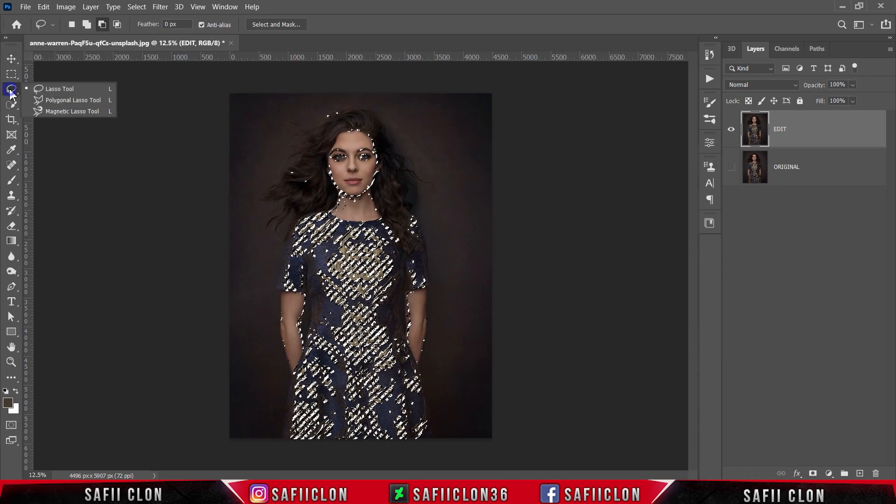
pyautogui.click(58, 90)
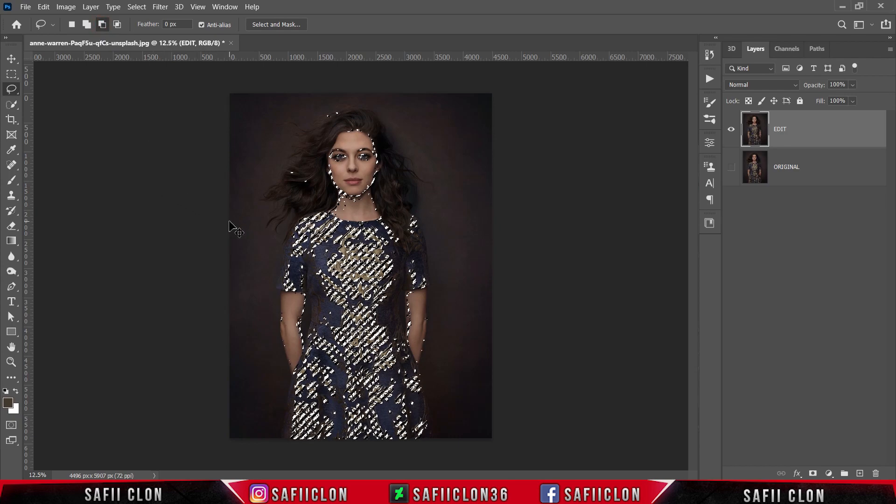
pyautogui.hotkey('ctrl', '+')
pyautogui.scroll(2, 220, 219)
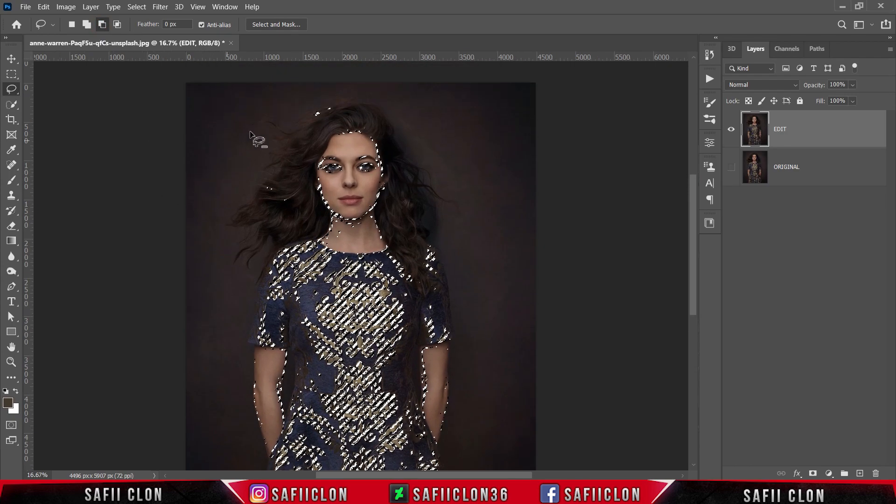
pyautogui.moveTo(273, 111)
pyautogui.mouseDown()
pyautogui.moveTo(322, 104)
pyautogui.moveTo(415, 138)
pyautogui.moveTo(375, 232)
pyautogui.moveTo(284, 119)
pyautogui.mouseUp()
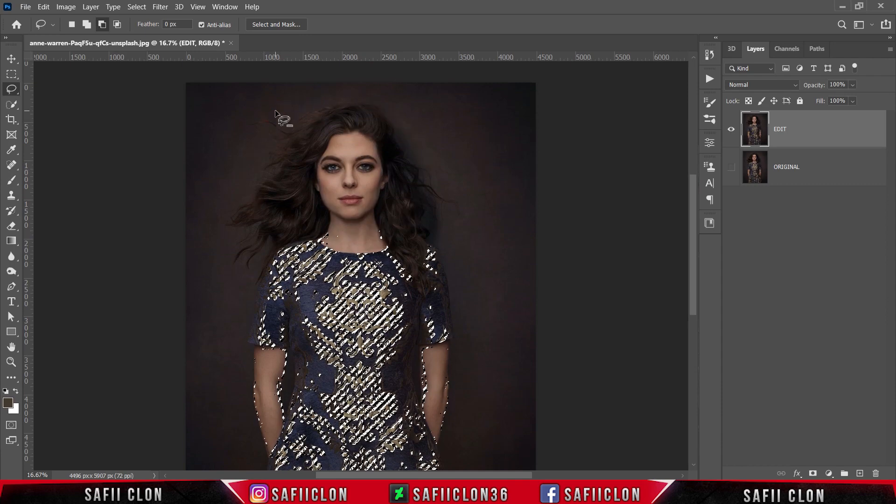
# Subtract the remaining selected spots on the neck beside the hair.
pyautogui.hotkey('ctrl', '+')
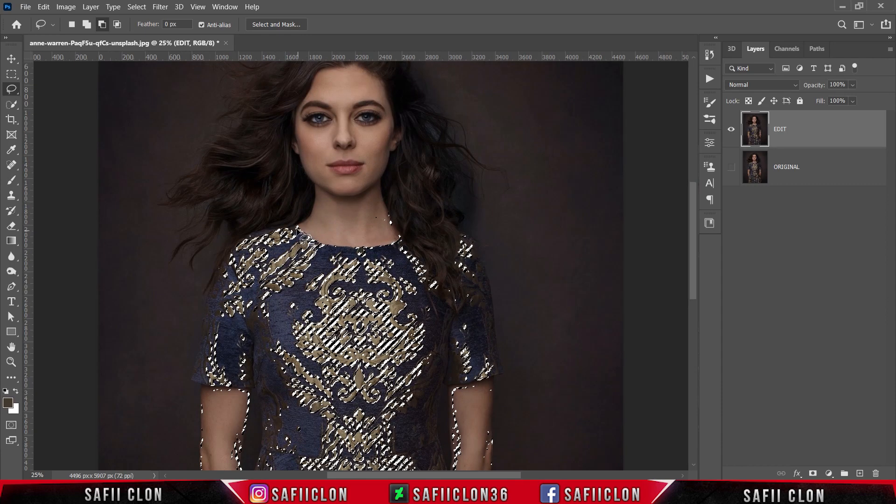
pyautogui.moveTo(367, 209)
pyautogui.mouseDown()
pyautogui.moveTo(397, 239)
pyautogui.moveTo(372, 226)
pyautogui.mouseUp()
pyautogui.moveTo(353, 241)
pyautogui.mouseDown()
pyautogui.moveTo(347, 246)
pyautogui.moveTo(390, 211)
pyautogui.mouseUp()
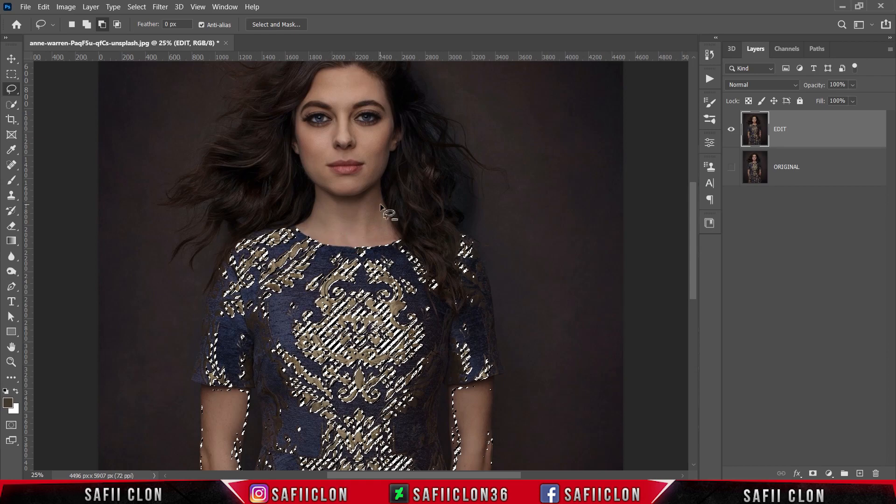
# Subtract both bare arms from the selection, leaving only the dress pattern selected below the sleeves.
pyautogui.scroll(-8, 391, 211)
pyautogui.moveTo(506, 199)
pyautogui.mouseDown()
pyautogui.moveTo(477, 198)
pyautogui.moveTo(451, 213)
pyautogui.moveTo(451, 278)
pyautogui.moveTo(508, 199)
pyautogui.mouseUp()
pyautogui.scroll(-4, 466, 223)
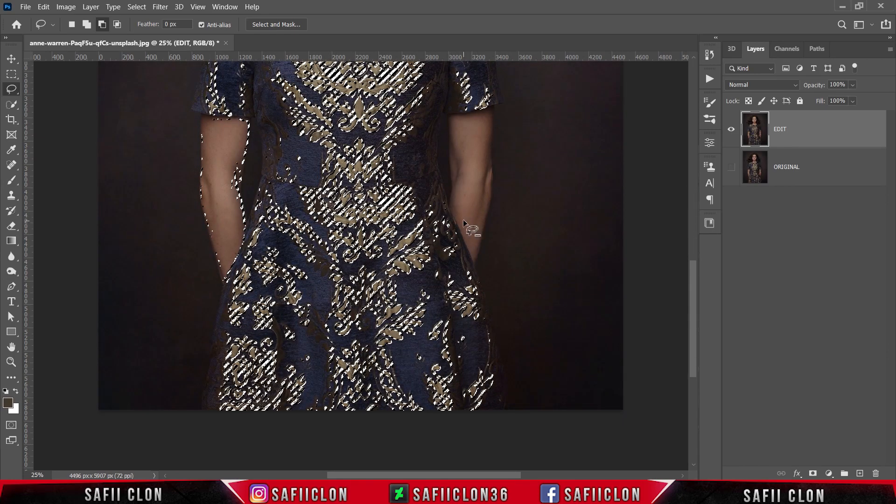
pyautogui.scroll(3, 462, 233)
pyautogui.moveTo(212, 360)
pyautogui.mouseDown()
pyautogui.moveTo(231, 341)
pyautogui.moveTo(243, 259)
pyautogui.moveTo(194, 265)
pyautogui.moveTo(248, 211)
pyautogui.moveTo(218, 211)
pyautogui.moveTo(181, 297)
pyautogui.mouseUp()
pyautogui.scroll(1, 198, 276)
pyautogui.scroll(-2, 150, 303)
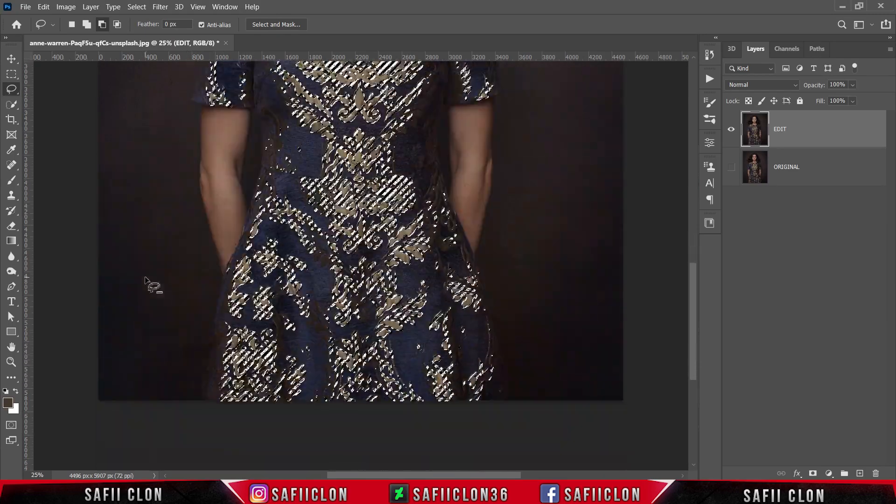
# Subtract the strip of skin along the dress's neckline from the selection.
pyautogui.scroll(7, 146, 296)
pyautogui.scroll(-2, 93, 301)
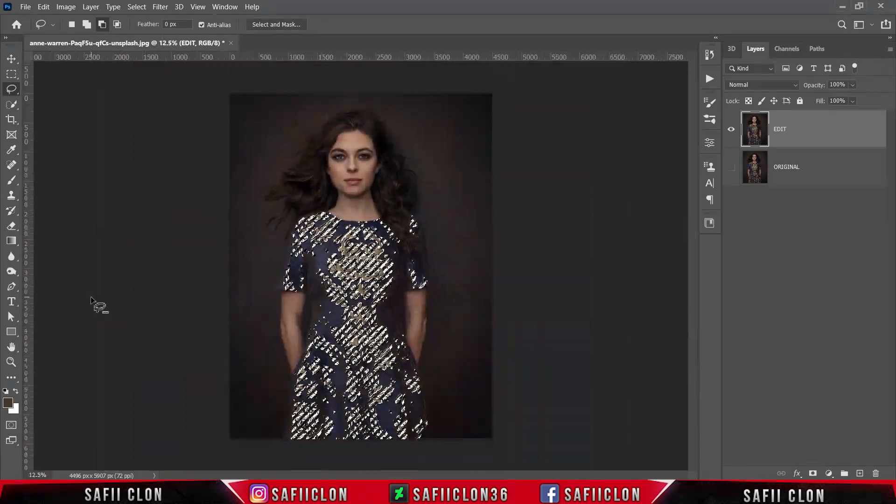
pyautogui.scroll(3, 540, 271)
pyautogui.scroll(-1, 540, 271)
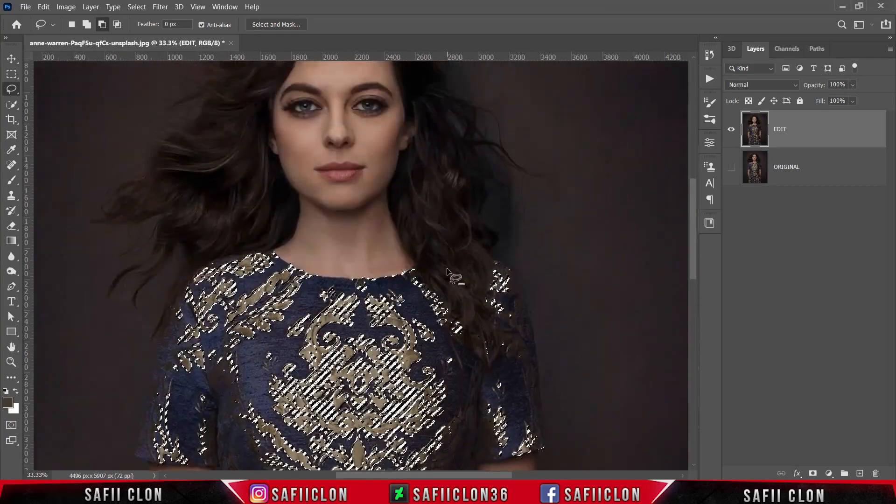
pyautogui.scroll(2, 318, 136)
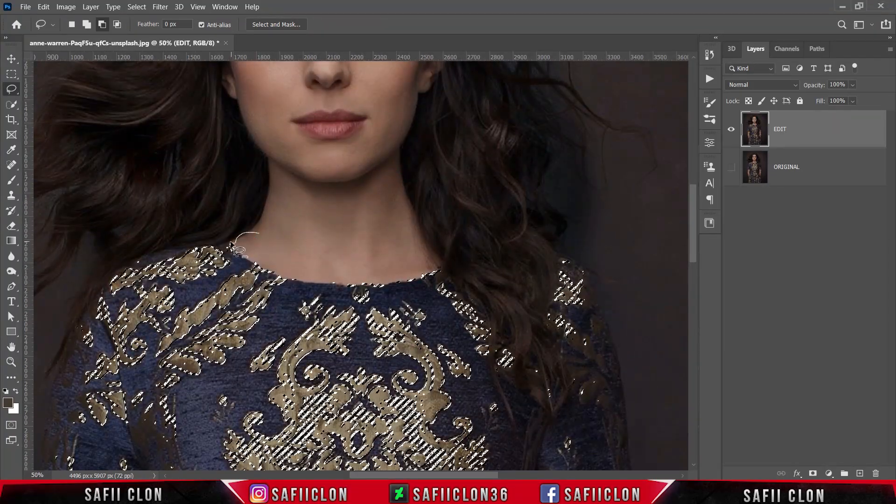
pyautogui.moveTo(260, 251)
pyautogui.mouseDown()
pyautogui.moveTo(255, 266)
pyautogui.moveTo(253, 244)
pyautogui.moveTo(303, 281)
pyautogui.moveTo(294, 264)
pyautogui.mouseUp()
pyautogui.moveTo(322, 267); pyautogui.dragTo(349, 288)
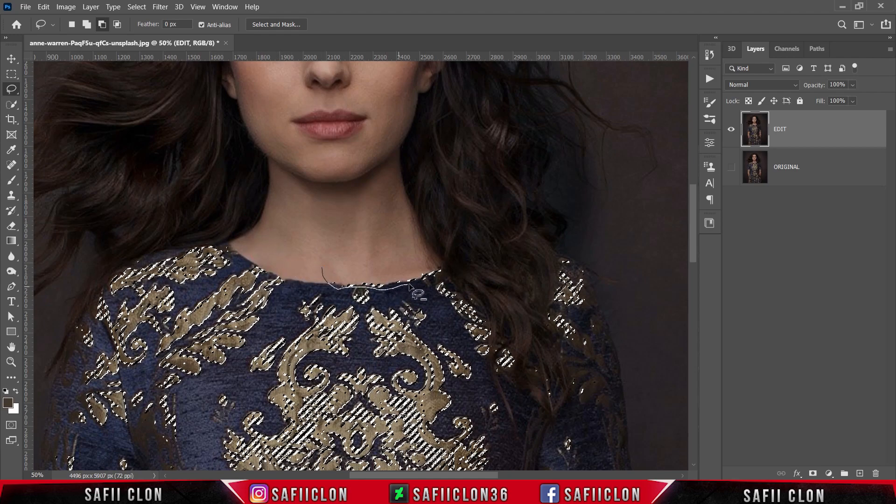
pyautogui.moveTo(410, 285); pyautogui.dragTo(322, 268)
# Add a layer mask to the EDIT layer from the selection and show the ORIGINAL layer again.
pyautogui.scroll(-1, 307, 195)
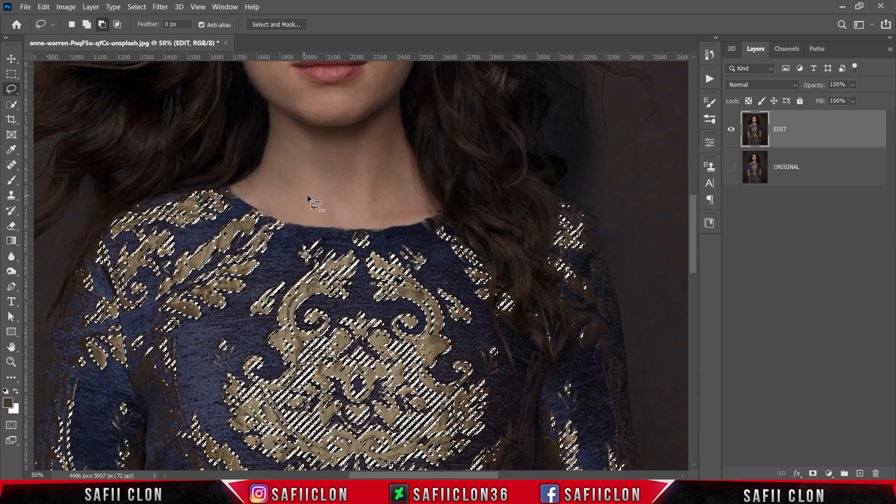
pyautogui.scroll(-4, 307, 195)
pyautogui.hotkey('ctrl', '-')
pyautogui.hotkey('ctrl', '-')
pyautogui.hotkey('ctrl', '-')
pyautogui.hotkey('ctrl', '0')
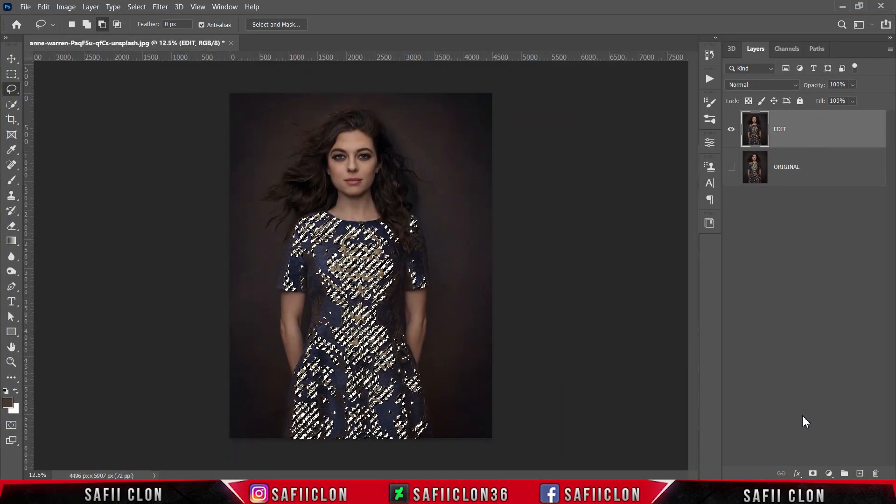
pyautogui.click(812, 474)
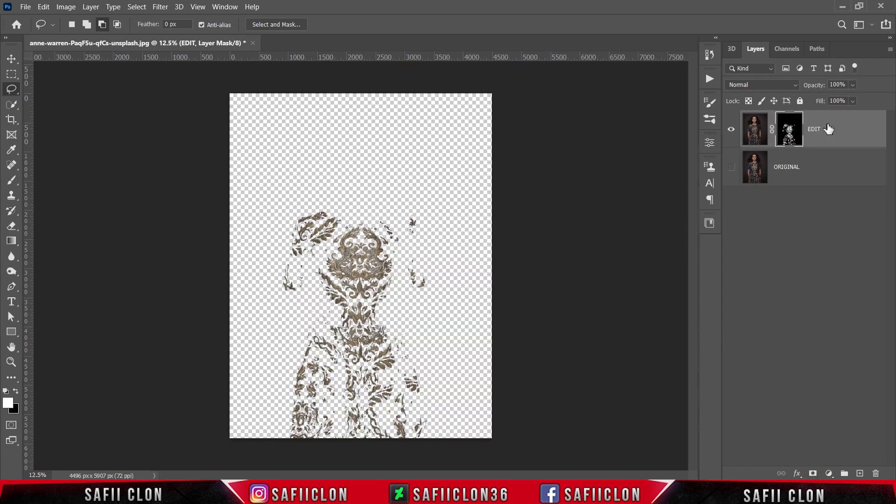
pyautogui.click(731, 169)
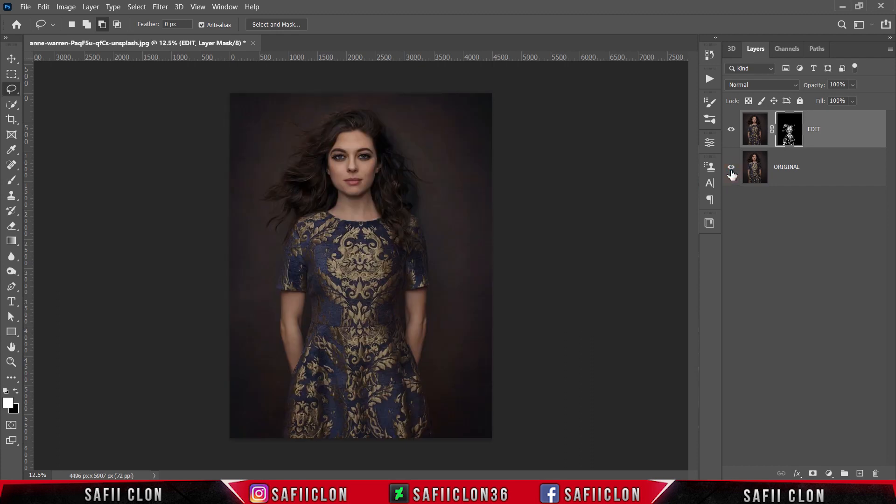
# Convert the masked EDIT layer to a smart object and set its blend mode to Linear Dodge (Add).
pyautogui.click(834, 129)
pyautogui.rightClick(835, 131)
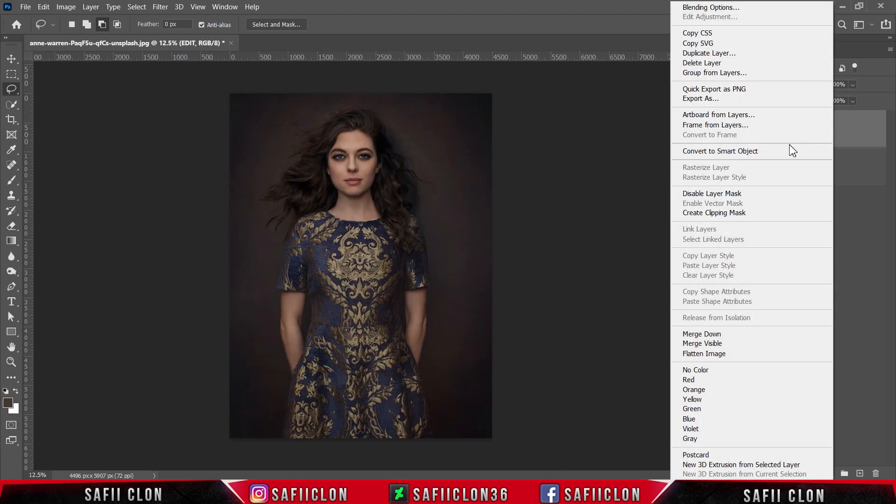
pyautogui.click(705, 152)
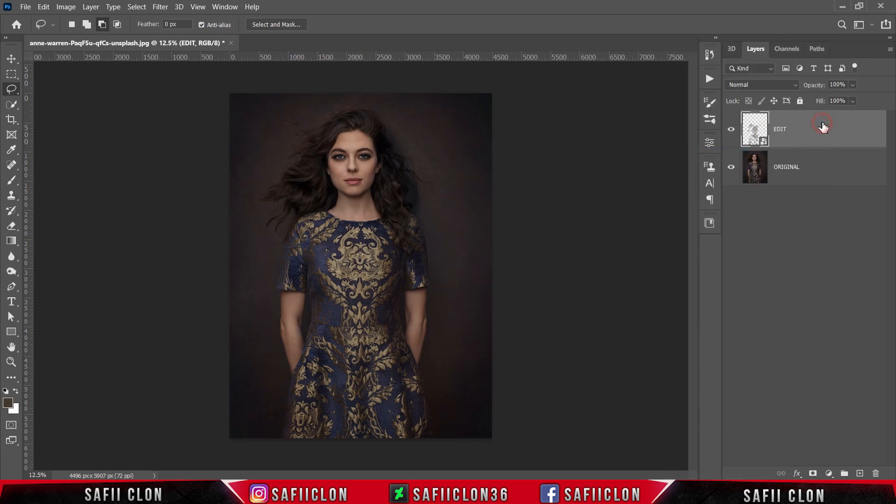
pyautogui.click(772, 85)
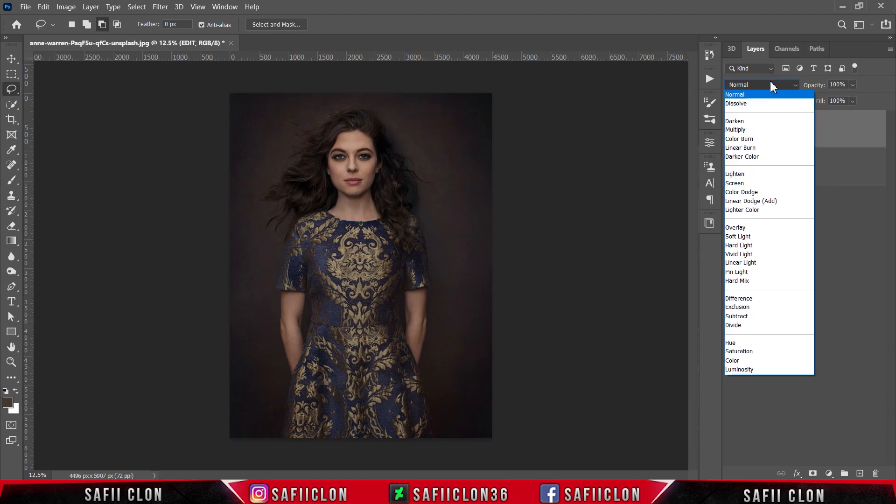
pyautogui.click(750, 201)
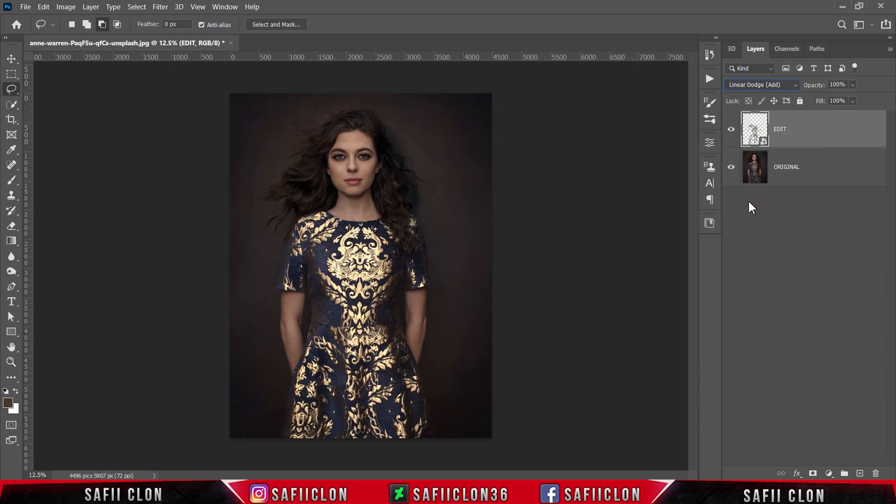
# Apply a Gaussian Blur with a radius of 64 pixels to the EDIT layer as a smart filter.
pyautogui.hotkey('ctrl', '+')
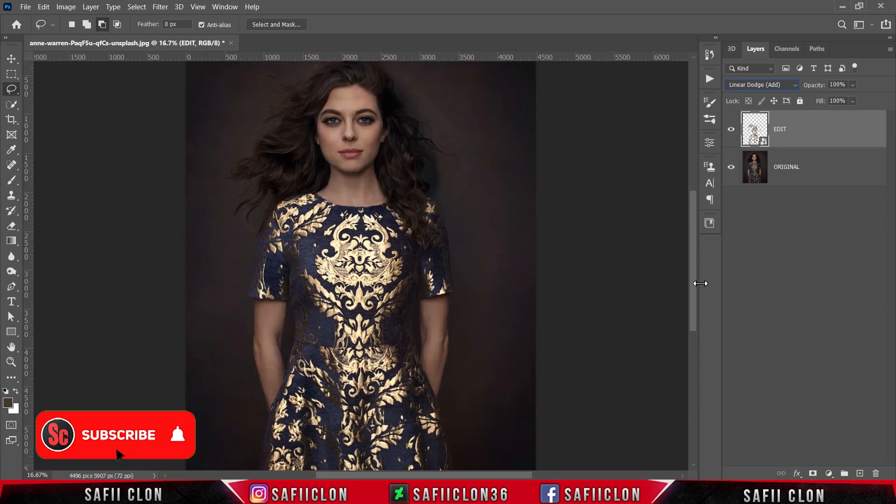
pyautogui.moveTo(693, 283)
pyautogui.mouseDown()
pyautogui.moveTo(689, 304)
pyautogui.moveTo(688, 294)
pyautogui.mouseUp()
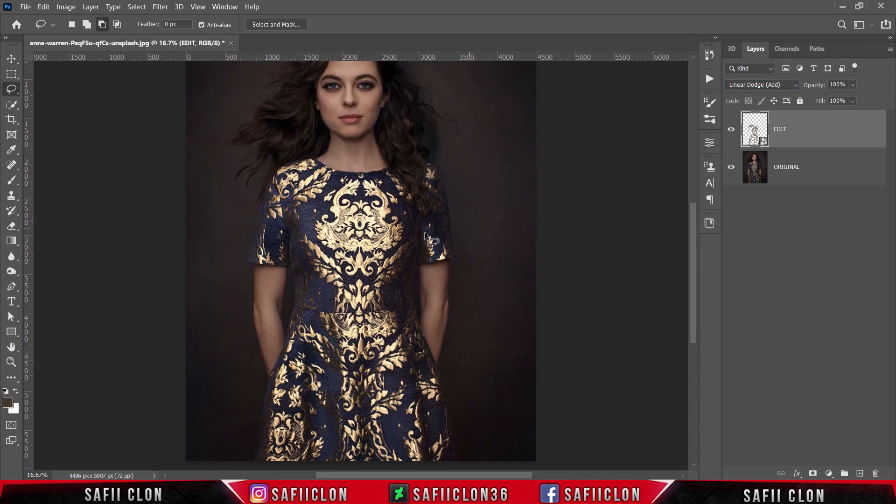
pyautogui.click(160, 7)
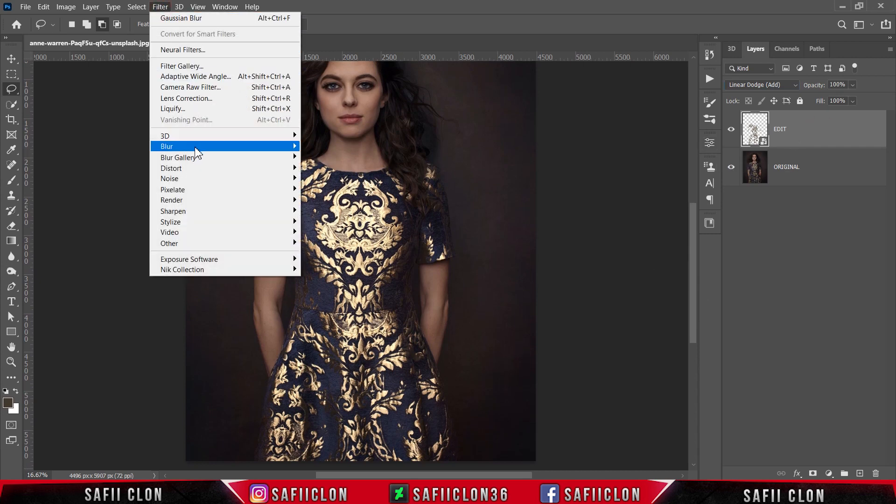
pyautogui.moveTo(301, 149)
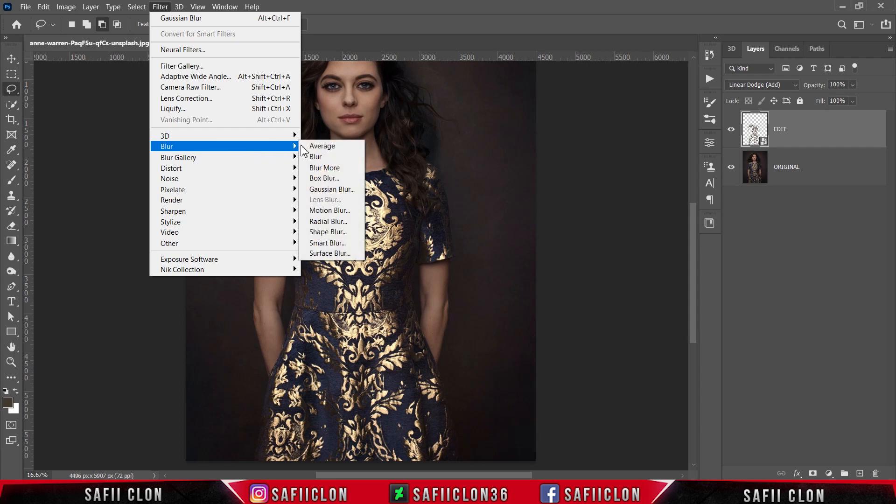
pyautogui.click(345, 190)
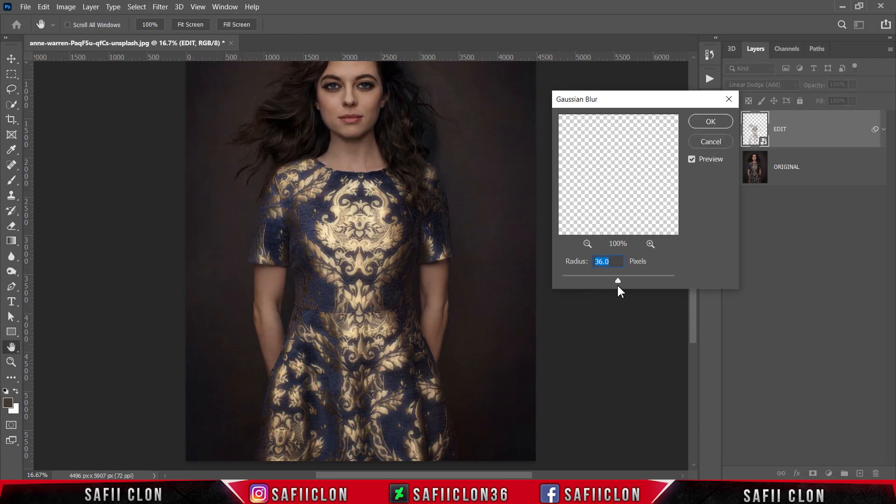
pyautogui.moveTo(617, 282); pyautogui.dragTo(626, 280)
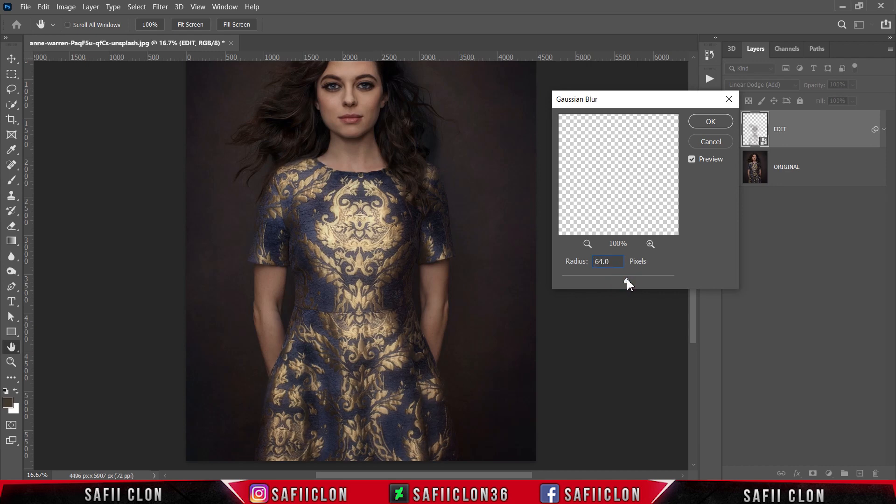
pyautogui.click(626, 280)
pyautogui.click(720, 124)
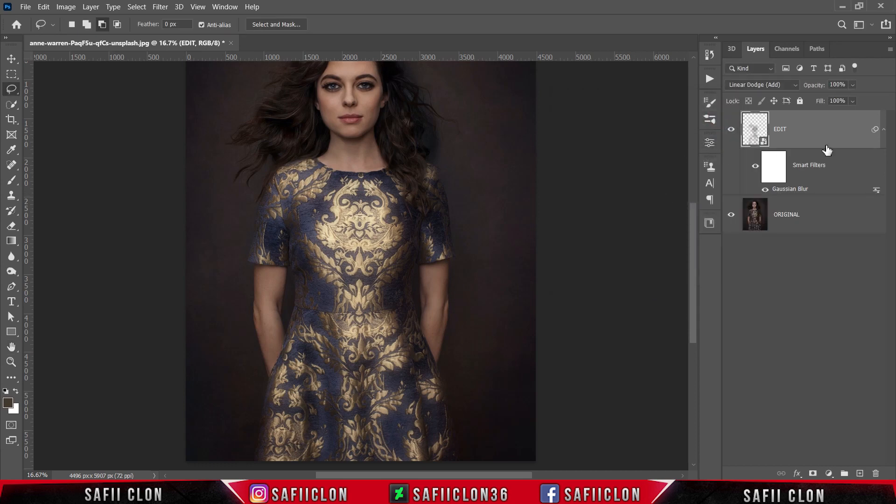
# Duplicate the EDIT layer and set the copy's Gaussian Blur radius to 9.6 pixels.
pyautogui.rightClick(812, 137)
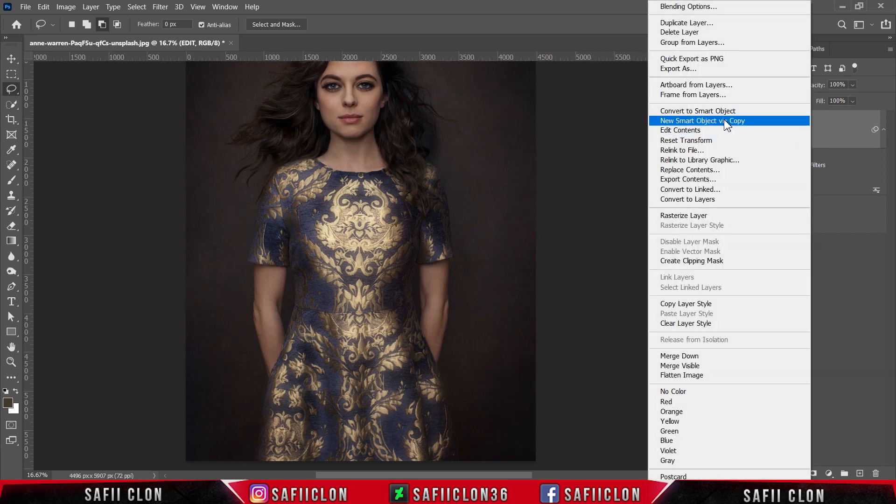
pyautogui.click(663, 24)
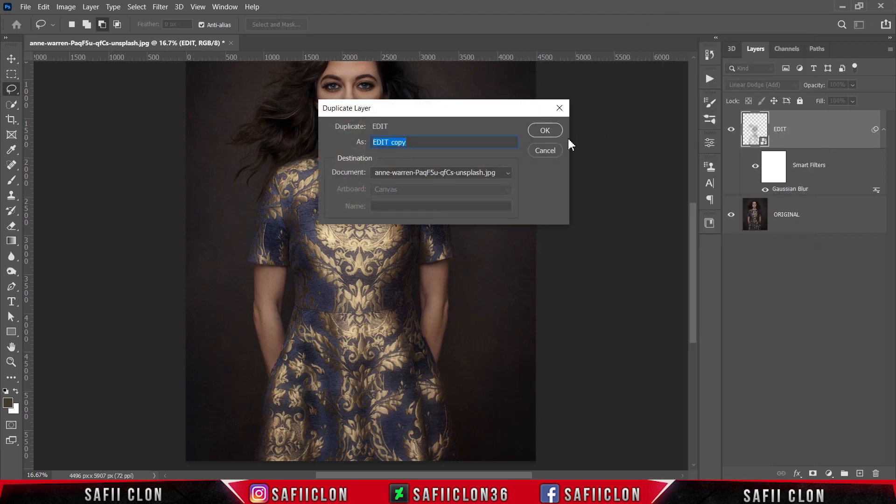
pyautogui.click(548, 127)
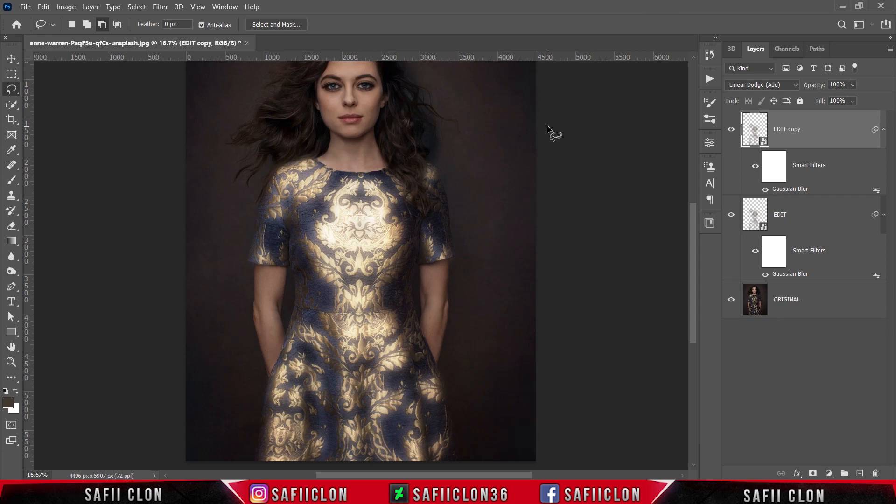
pyautogui.doubleClick(788, 190)
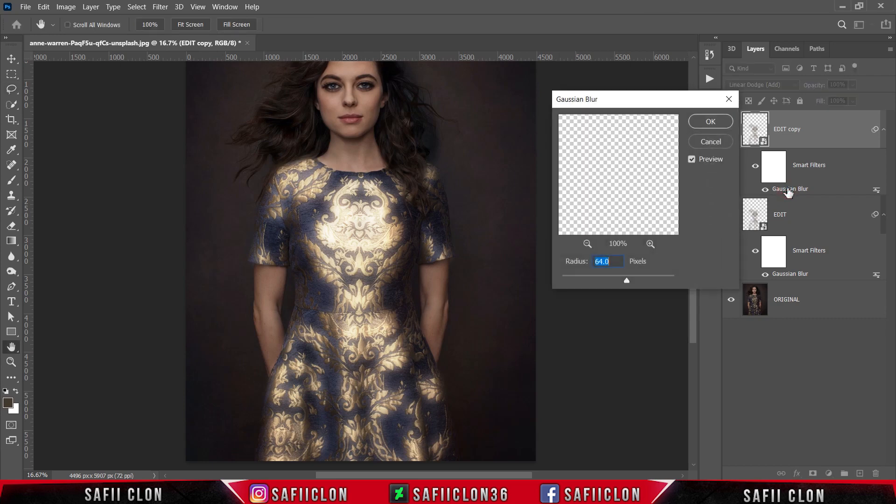
pyautogui.click(595, 279)
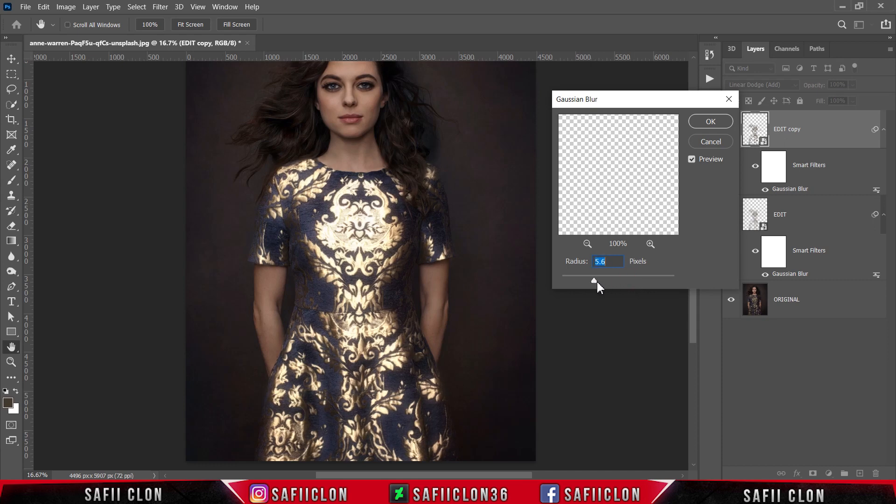
pyautogui.moveTo(601, 281); pyautogui.dragTo(605, 280)
pyautogui.click(708, 122)
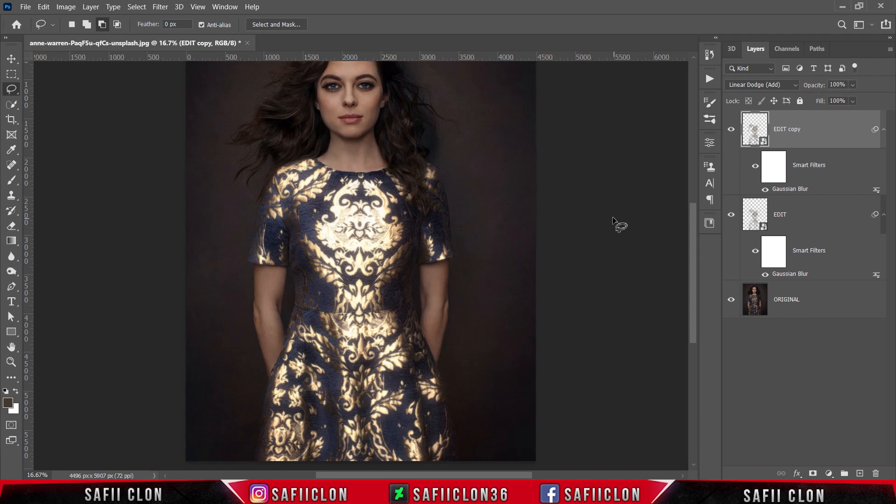
# Duplicate the EDIT copy layer and set the new duplicate's blend mode to Overlay.
pyautogui.rightClick(825, 131)
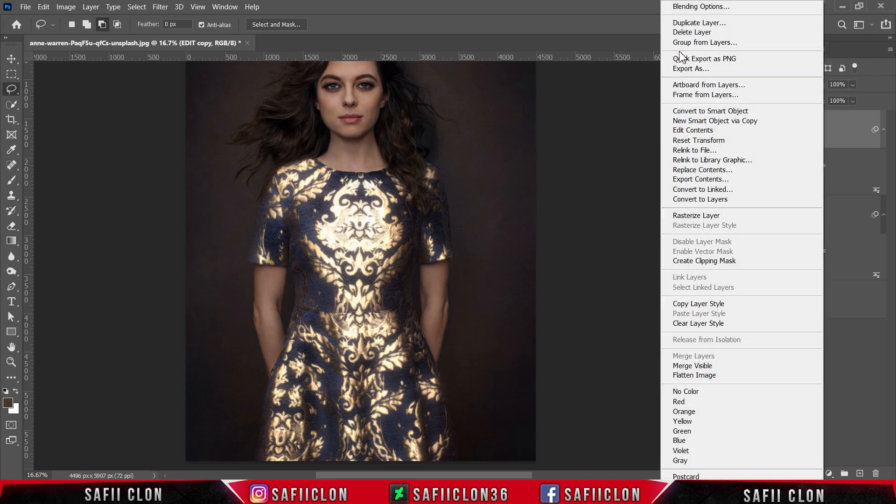
pyautogui.click(680, 24)
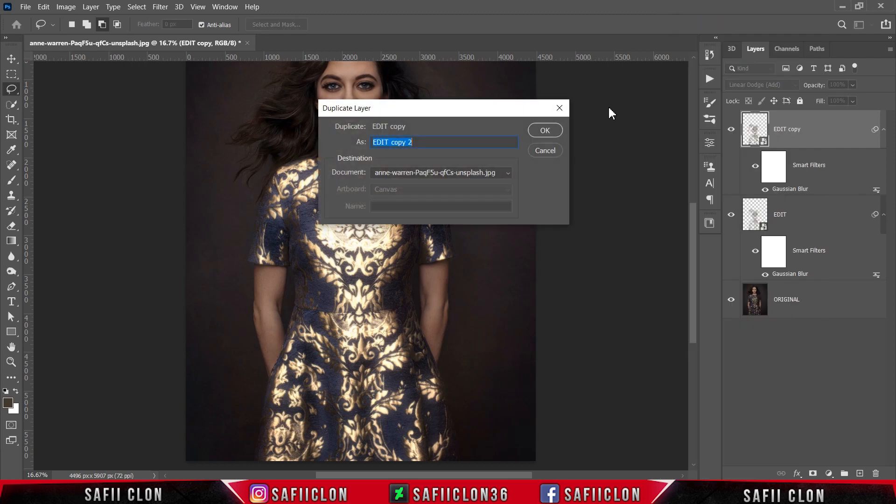
pyautogui.click(545, 130)
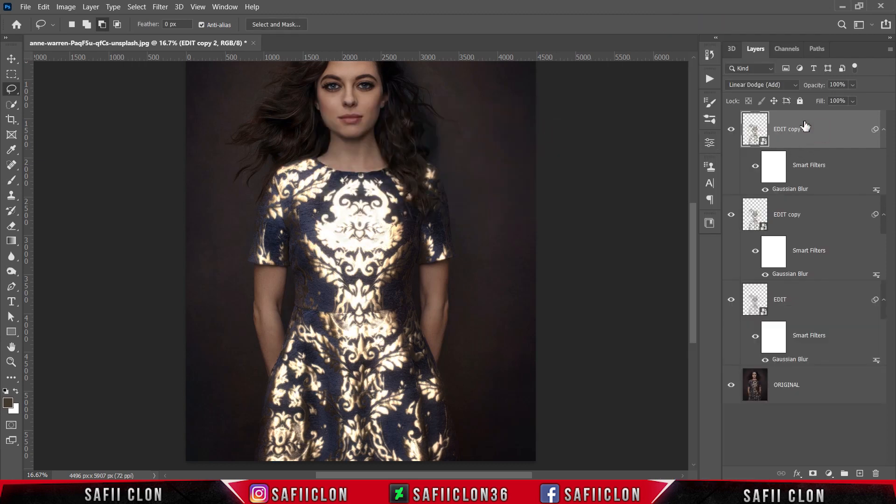
pyautogui.click(794, 86)
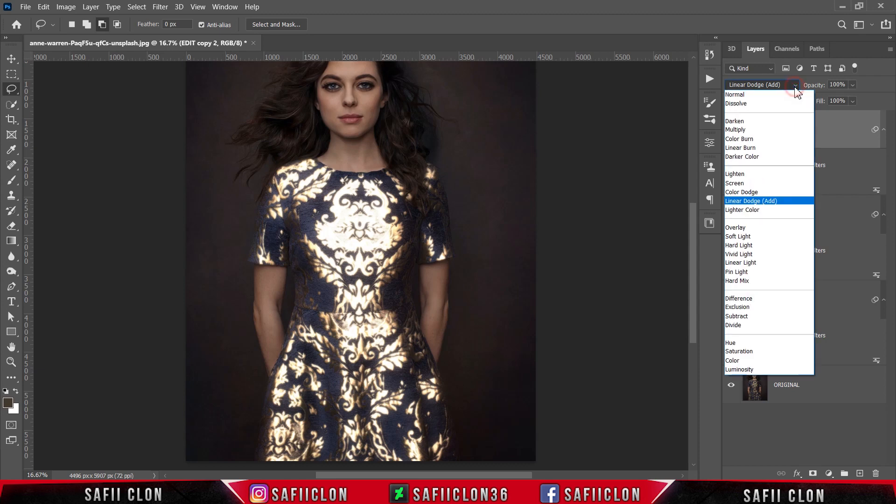
pyautogui.click(741, 229)
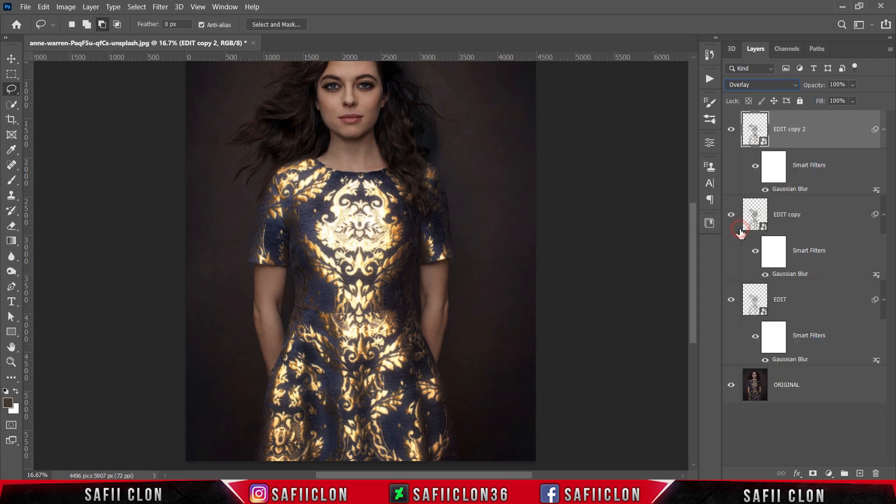
# Increase the Gaussian Blur radius of the Overlay duplicate to soften its glow on the dress pattern.
pyautogui.doubleClick(790, 189)
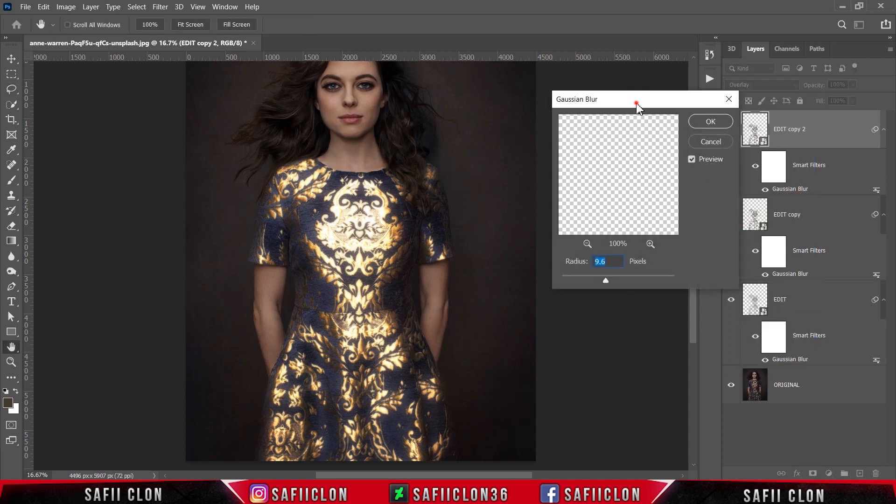
pyautogui.moveTo(637, 104); pyautogui.dragTo(636, 94)
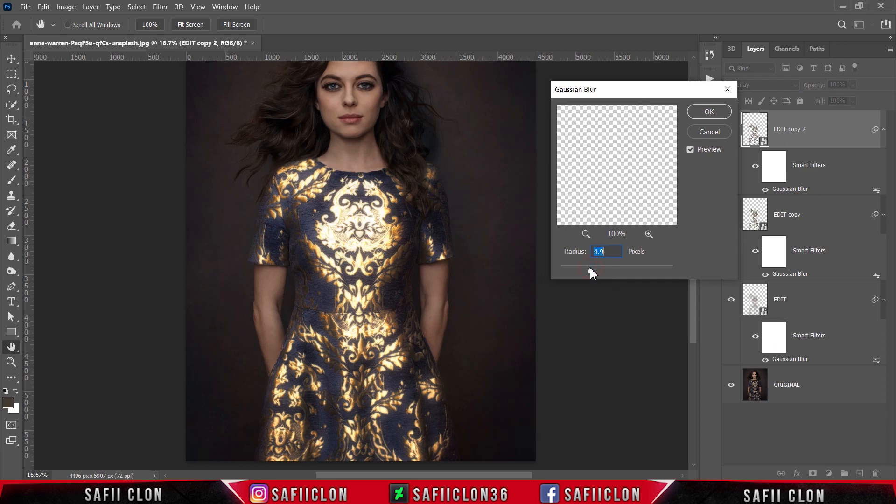
pyautogui.moveTo(590, 269); pyautogui.dragTo(595, 269)
pyautogui.moveTo(621, 268); pyautogui.dragTo(614, 270)
pyautogui.click(705, 114)
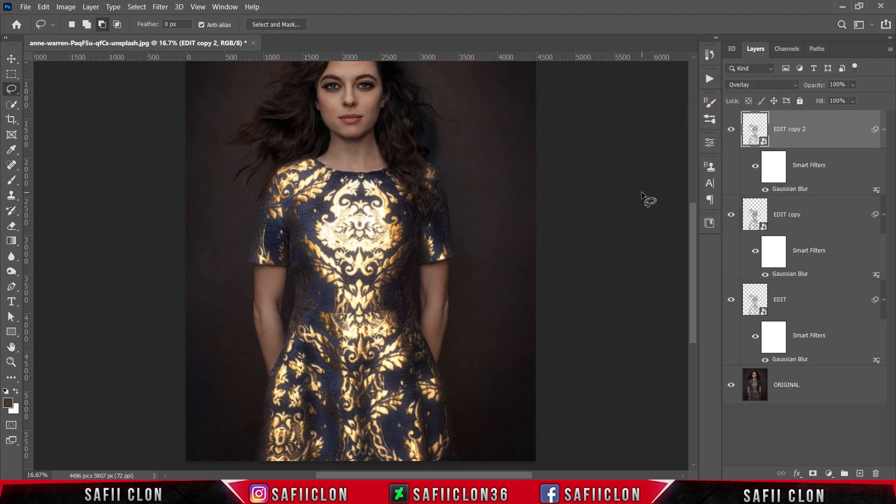
# Toggle the visibility of the three EDIT layers to compare what each contributes to the dress pattern.
pyautogui.click(731, 131)
pyautogui.click(731, 130)
pyautogui.click(733, 216)
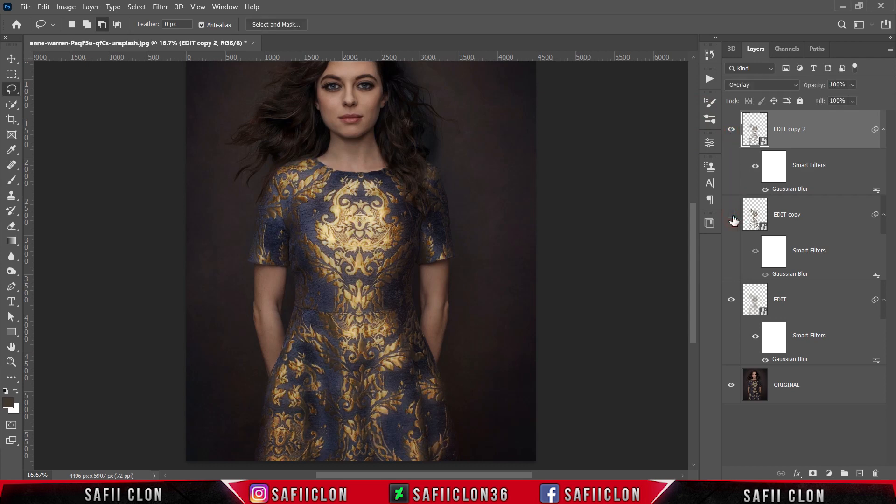
pyautogui.click(731, 216)
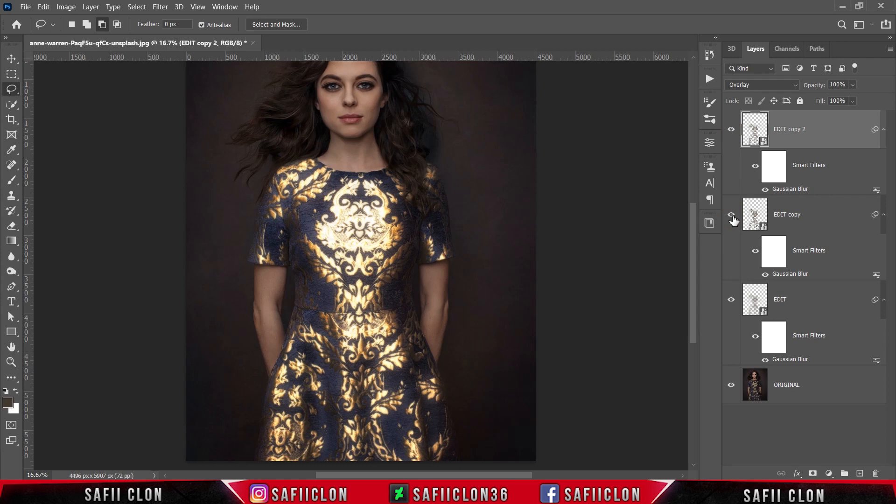
pyautogui.click(731, 300)
# Group the three EDIT layers into a new group named PATTERN.
pyautogui.keyDown('shift'); pyautogui.click(826, 304); pyautogui.keyUp('shift')
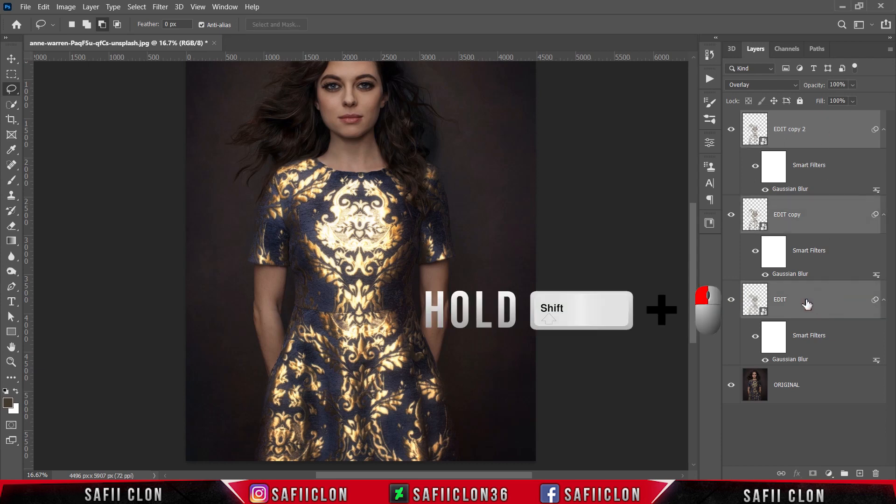
pyautogui.rightClick(806, 301)
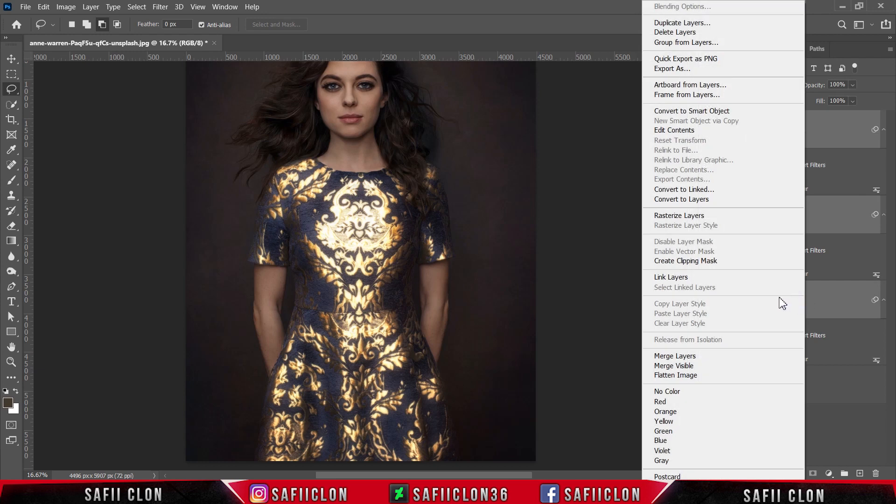
pyautogui.click(678, 42)
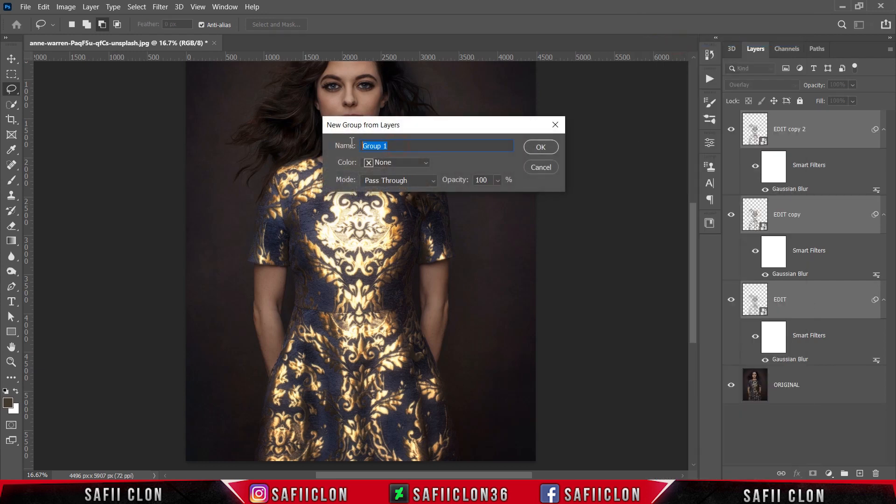
pyautogui.write('PATTERN')
pyautogui.click(531, 147)
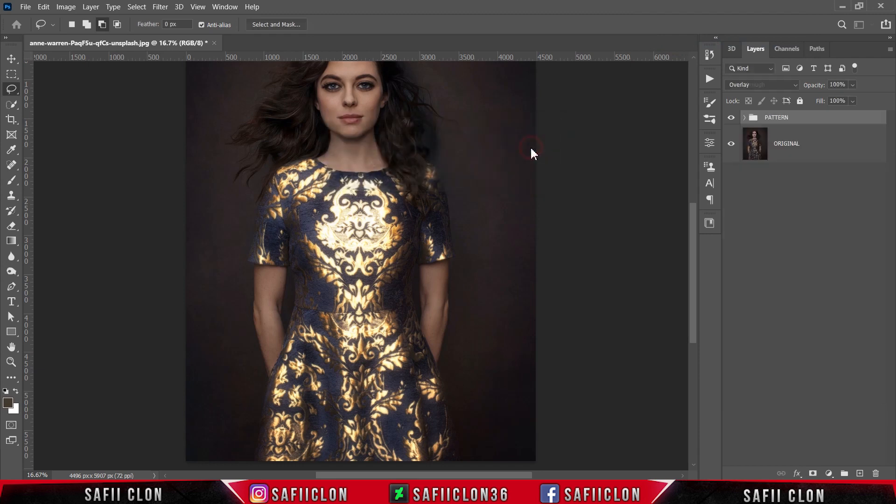
# Hide and show the PATTERN group to compare the glowing dress with the original photo.
pyautogui.click(732, 119)
pyautogui.click(732, 119)
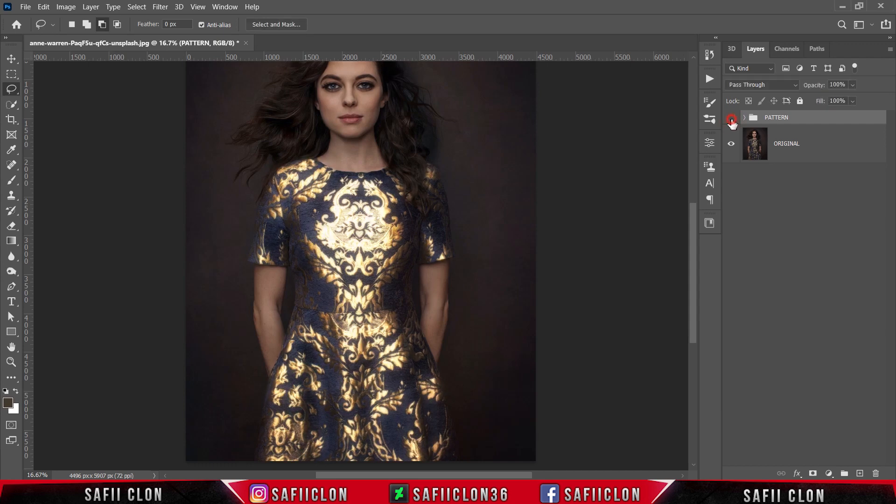
pyautogui.click(731, 120)
pyautogui.click(731, 119)
# Add a Gradient Map adjustment layer directly above the ORIGINAL layer, using the Black, White preset from the Basics gradients.
pyautogui.click(821, 152)
pyautogui.click(829, 473)
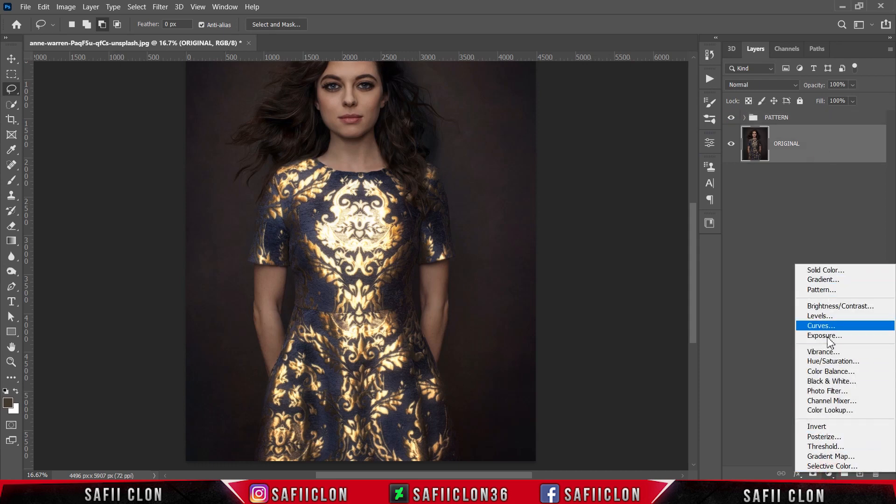
pyautogui.click(831, 456)
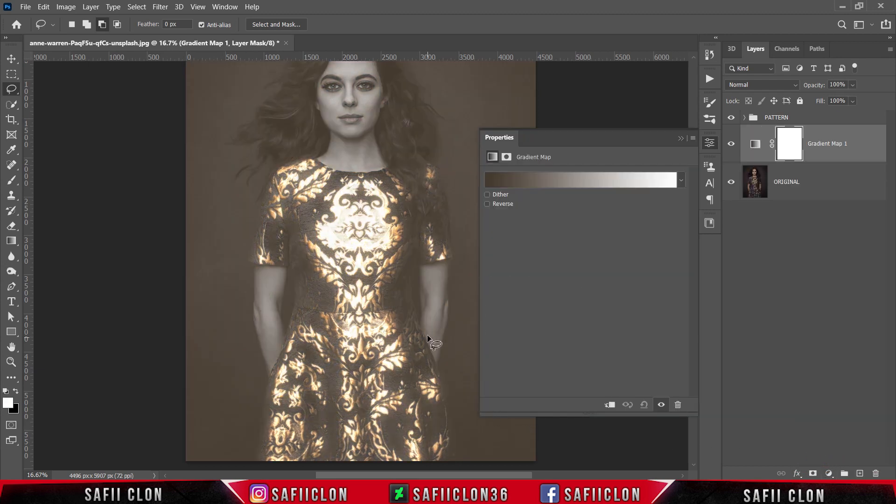
pyautogui.click(578, 181)
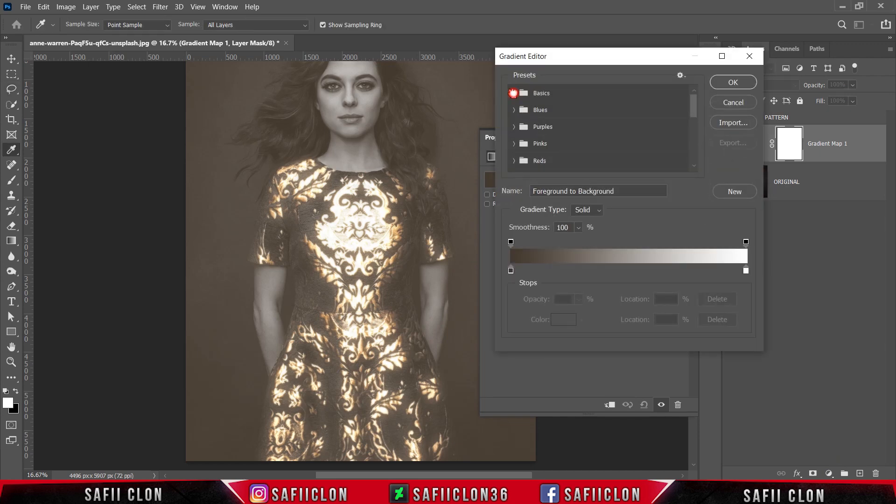
pyautogui.click(513, 93)
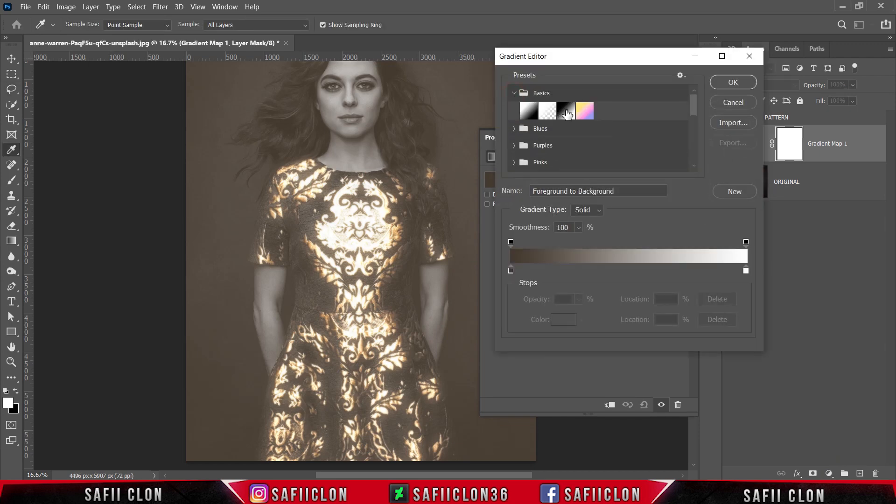
pyautogui.click(566, 113)
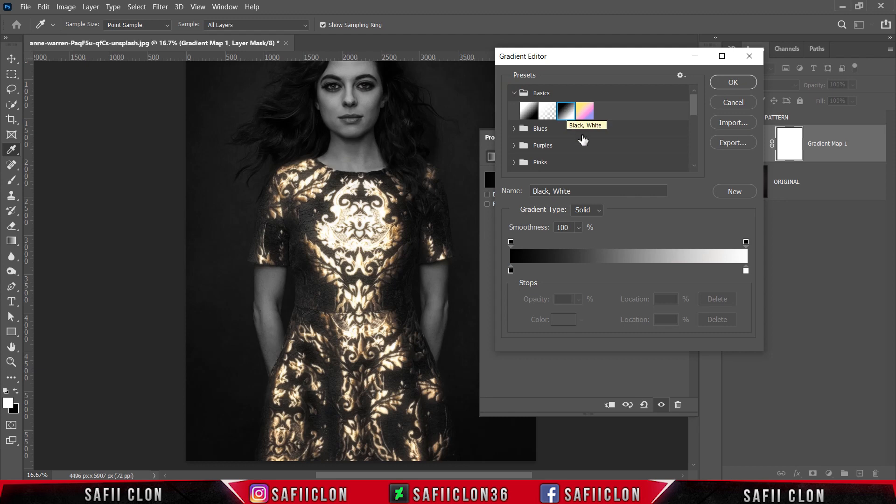
pyautogui.click(726, 89)
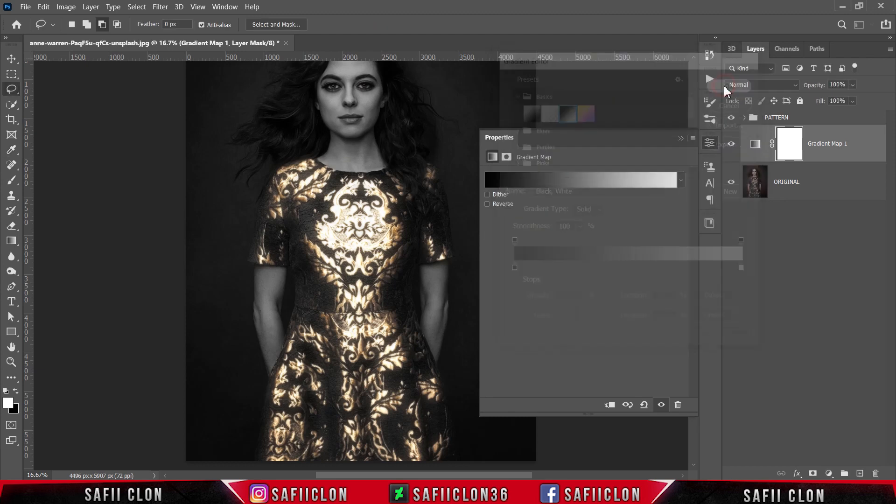
pyautogui.click(679, 138)
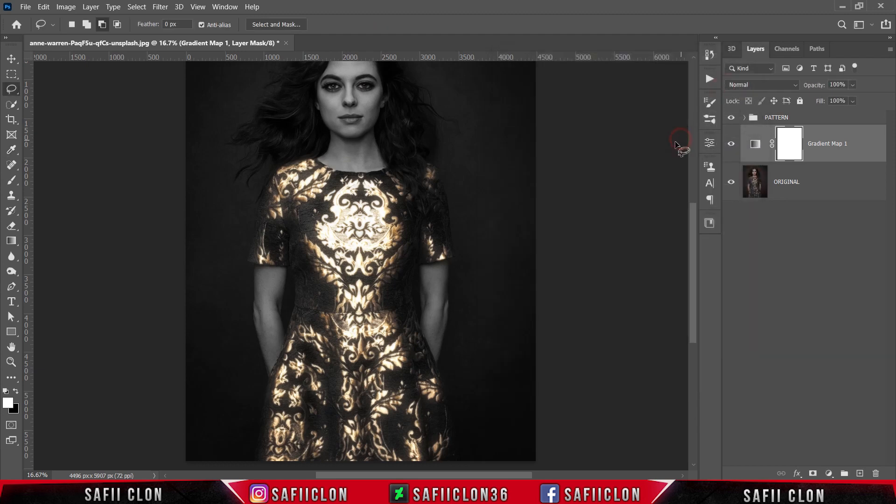
# Hide and show the Gradient Map layer to compare the black-and-white grading with the original colors.
pyautogui.click(731, 144)
pyautogui.click(730, 145)
pyautogui.hotkey('ctrl', '-')
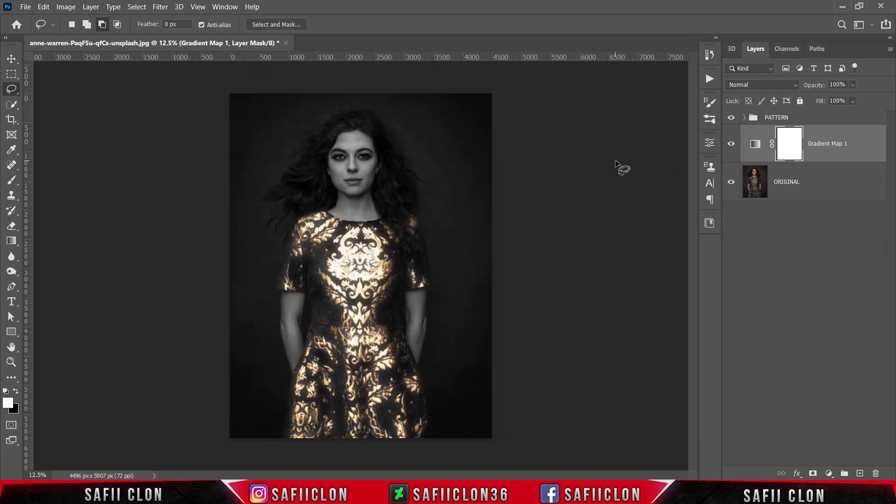
# Add a Curves adjustment above the PATTERN group, raising black output to 14, with curve points at input 59, output 57 and input 124, output 131.
pyautogui.click(807, 120)
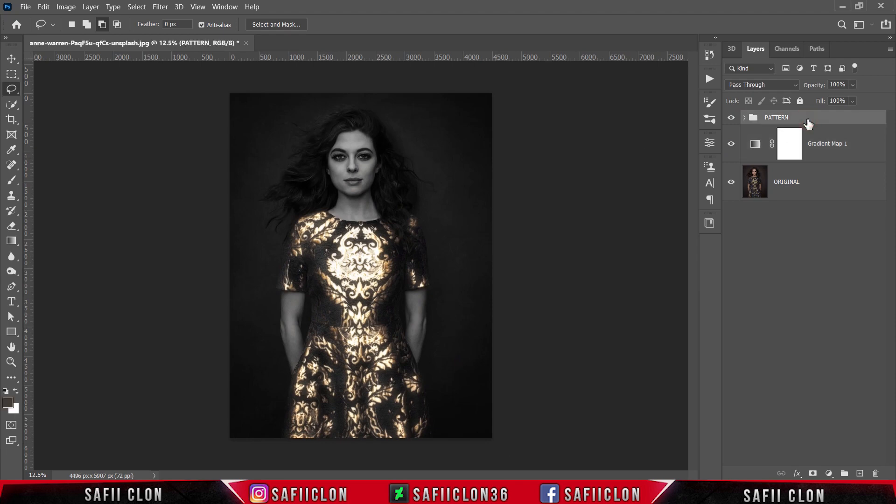
pyautogui.click(829, 473)
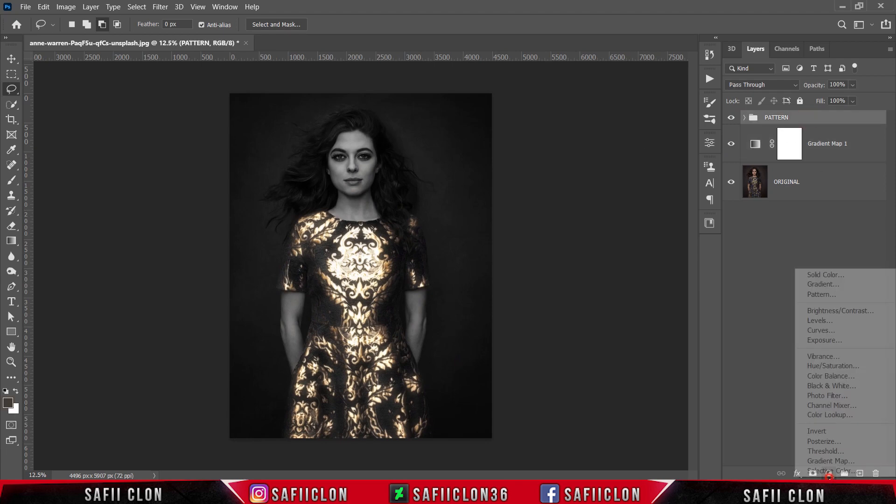
pyautogui.click(824, 330)
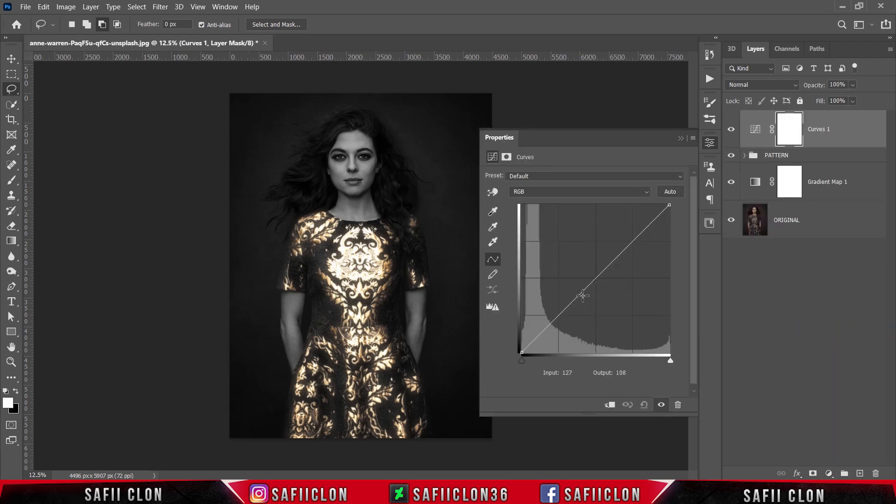
pyautogui.moveTo(557, 317); pyautogui.dragTo(556, 319)
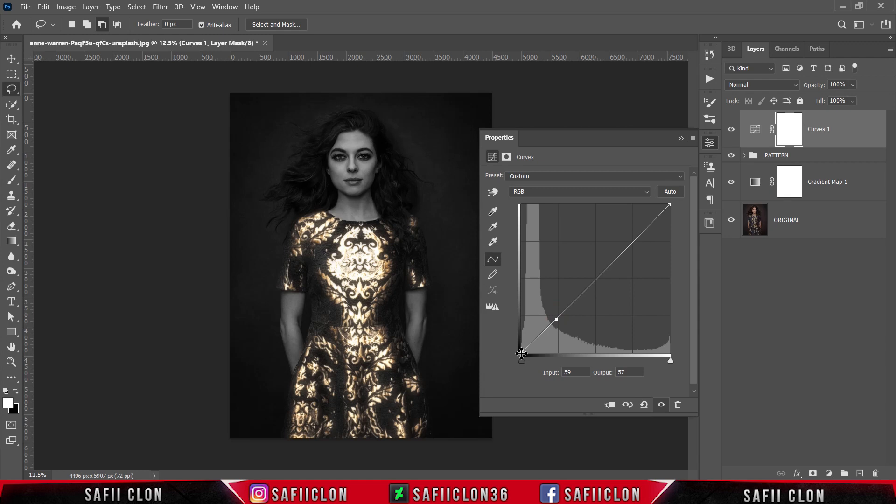
pyautogui.moveTo(521, 353); pyautogui.dragTo(518, 345)
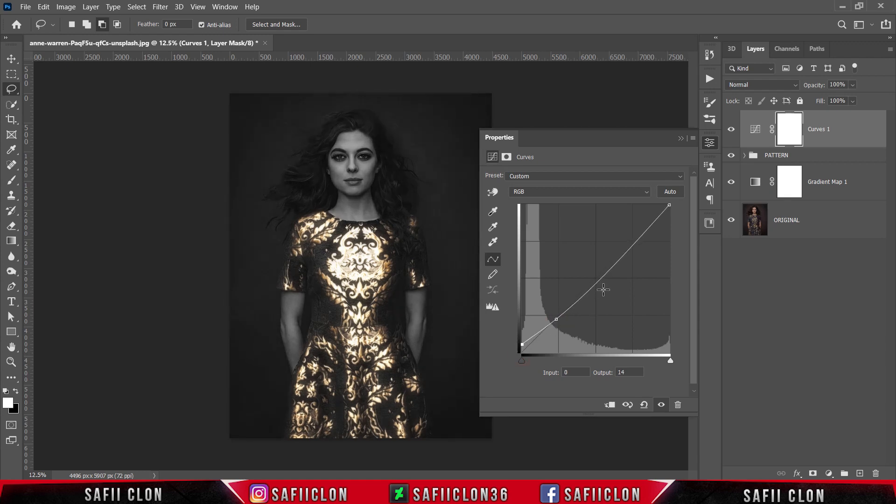
pyautogui.moveTo(597, 281); pyautogui.dragTo(594, 276)
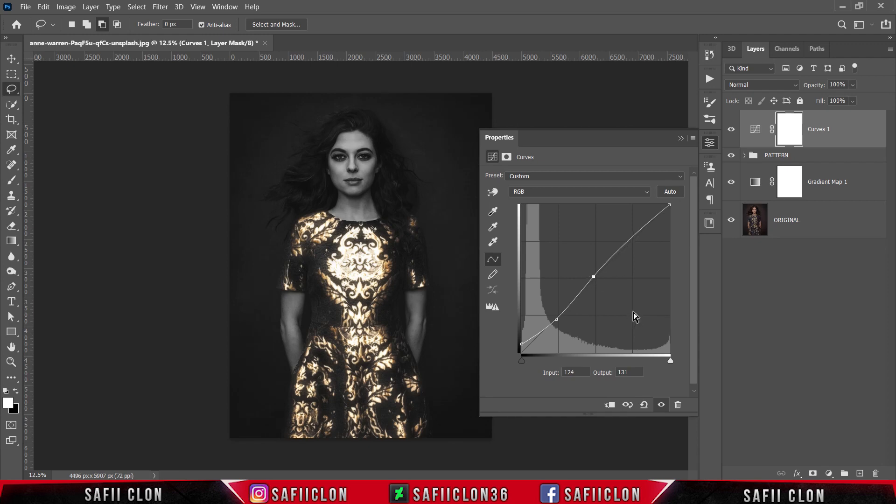
pyautogui.click(681, 138)
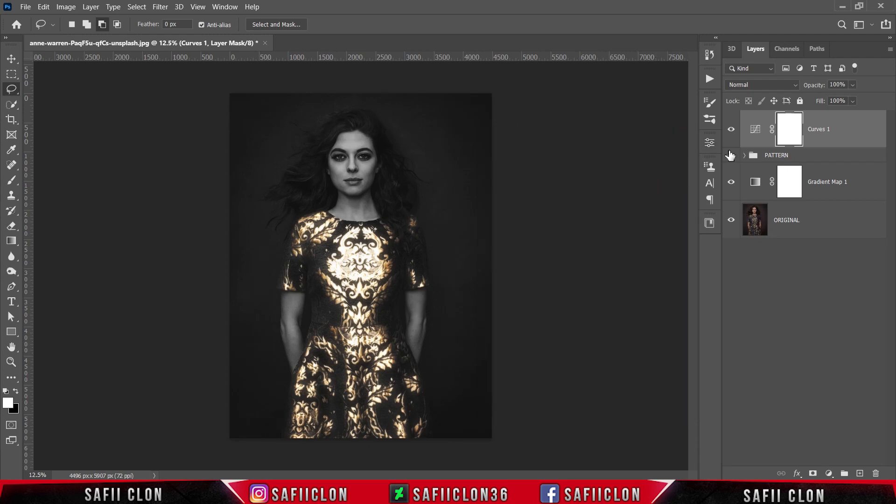
# Toggle the Curves layer to compare its tonal effect, and inspect the dress pattern up close and in full view.
pyautogui.click(731, 130)
pyautogui.click(731, 130)
pyautogui.click(732, 130)
pyautogui.click(731, 130)
pyautogui.hotkey('ctrl', '+')
pyautogui.hotkey('ctrl', '+')
pyautogui.hotkey('ctrl', '+')
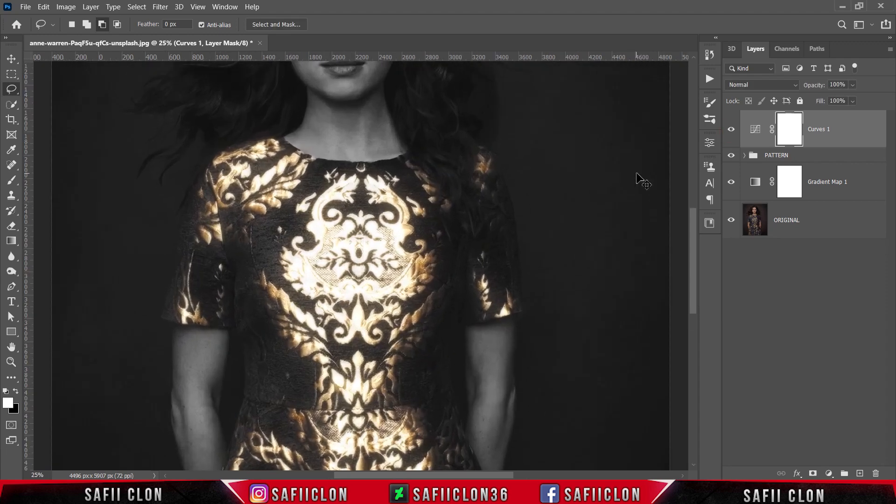
pyautogui.hotkey('ctrl', '-')
pyautogui.hotkey('ctrl', '-')
pyautogui.hotkey('ctrl', '-')
pyautogui.hotkey('ctrl', '-')
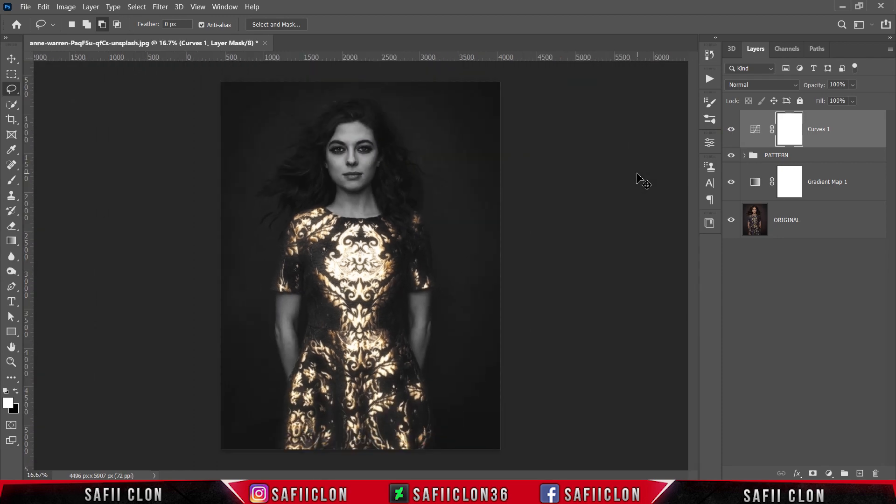
pyautogui.hotkey('ctrl', '+')
pyautogui.hotkey('ctrl', '+')
pyautogui.hotkey('ctrl', '-')
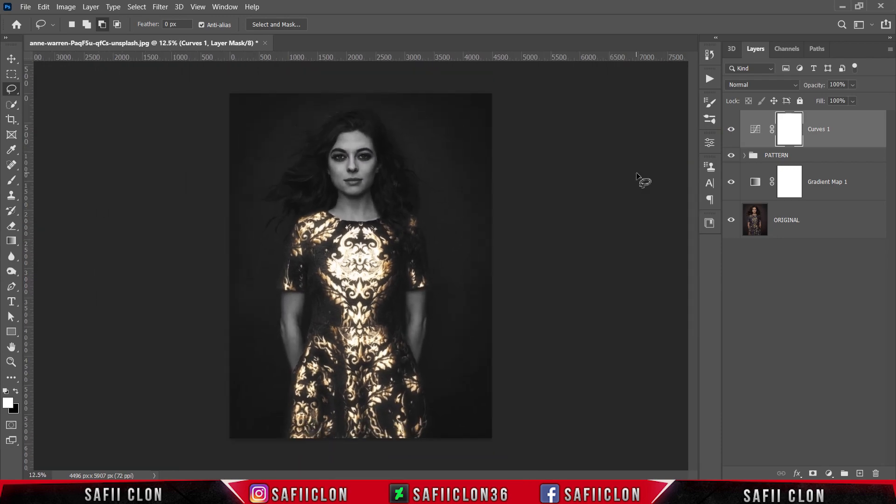
# Toggle the Curves layer, the PATTERN group and the Gradient Map layer one by one to compare their contributions.
pyautogui.click(733, 132)
pyautogui.click(735, 134)
pyautogui.click(734, 160)
pyautogui.click(735, 160)
pyautogui.click(731, 185)
pyautogui.click(731, 185)
# Group the Curves layer, the PATTERN group and the Gradient Map layer into a new group named EDIT.
pyautogui.click(854, 130)
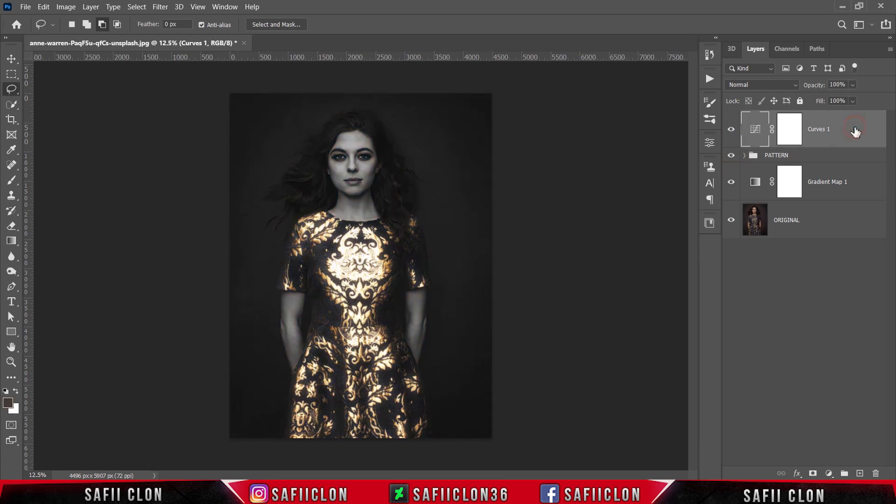
pyautogui.keyDown('shift'); pyautogui.click(829, 181); pyautogui.keyUp('shift')
pyautogui.rightClick(829, 181)
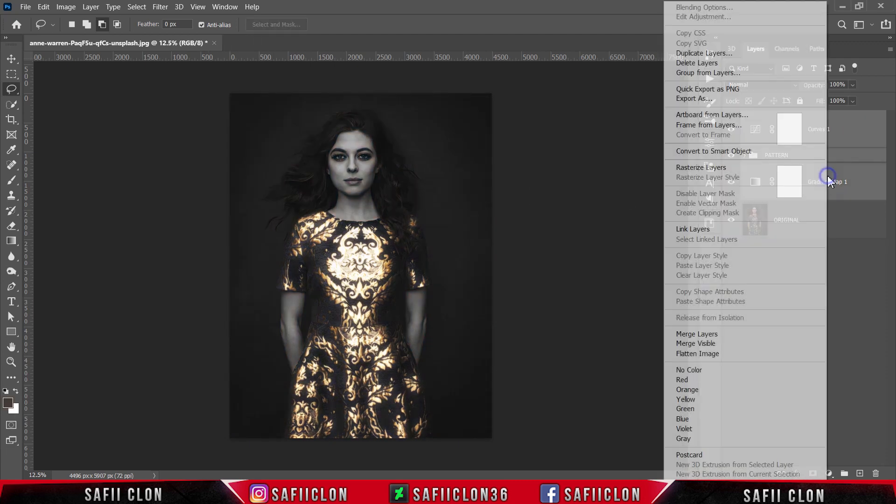
pyautogui.click(696, 74)
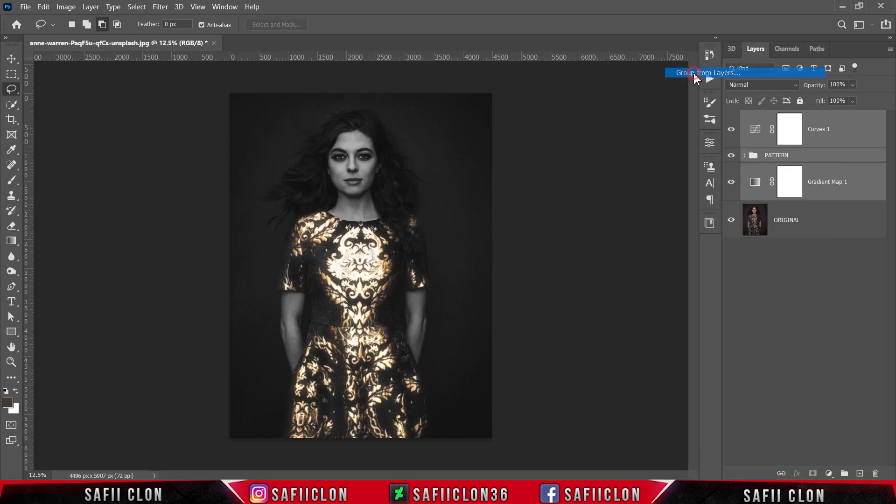
pyautogui.write('EDIT')
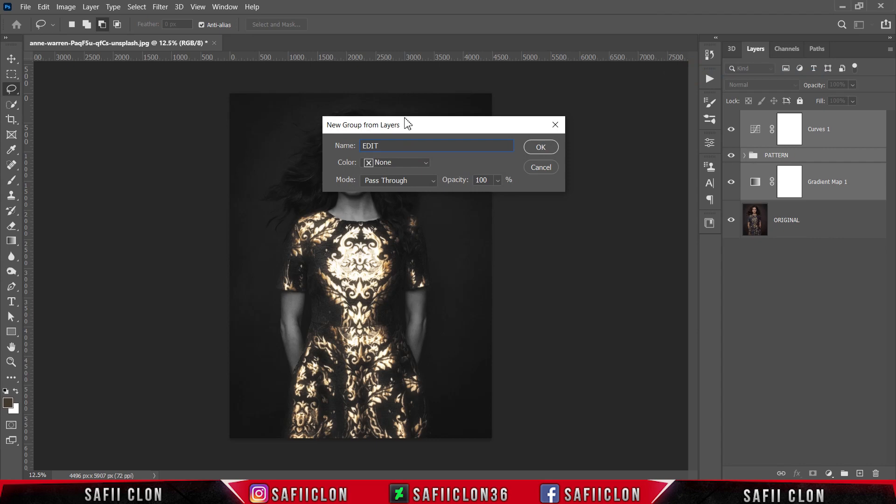
pyautogui.click(541, 148)
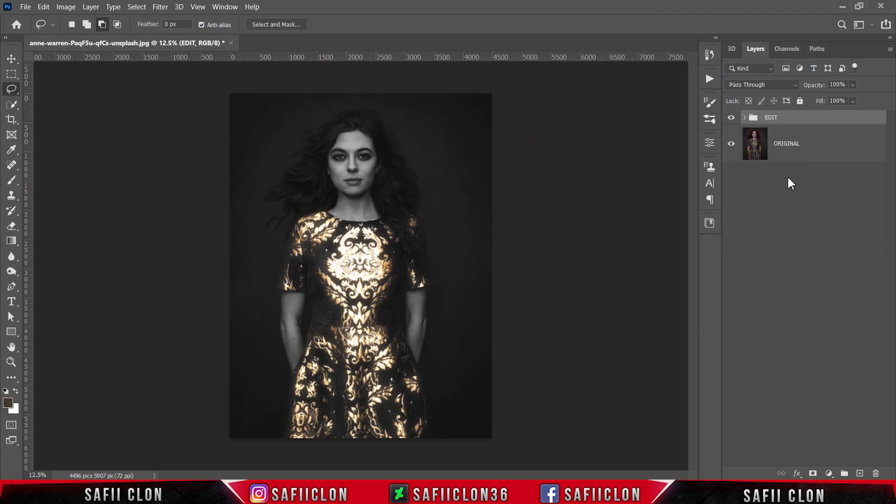
# Hide and show the EDIT group to compare the complete effect with the original photo, and inspect the result at different magnifications.
pyautogui.click(731, 118)
pyautogui.click(730, 118)
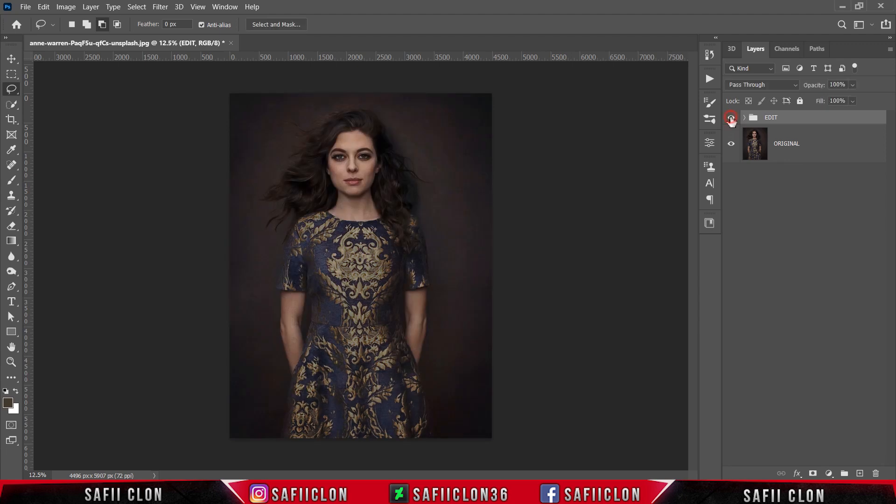
pyautogui.click(731, 118)
pyautogui.click(731, 118)
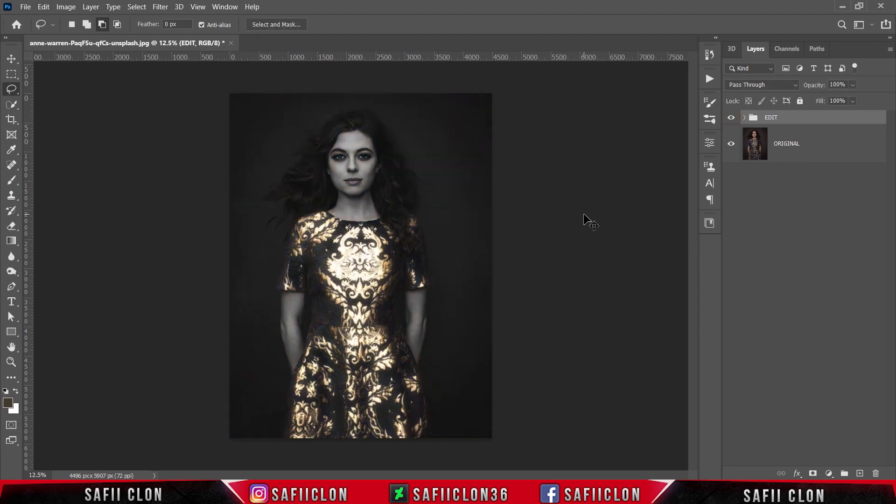
pyautogui.hotkey('ctrl', '+')
pyautogui.hotkey('ctrl', '+')
pyautogui.hotkey('ctrl', '-')
pyautogui.hotkey('ctrl', '-')
pyautogui.hotkey('ctrl', '+')
pyautogui.hotkey('ctrl', '-')
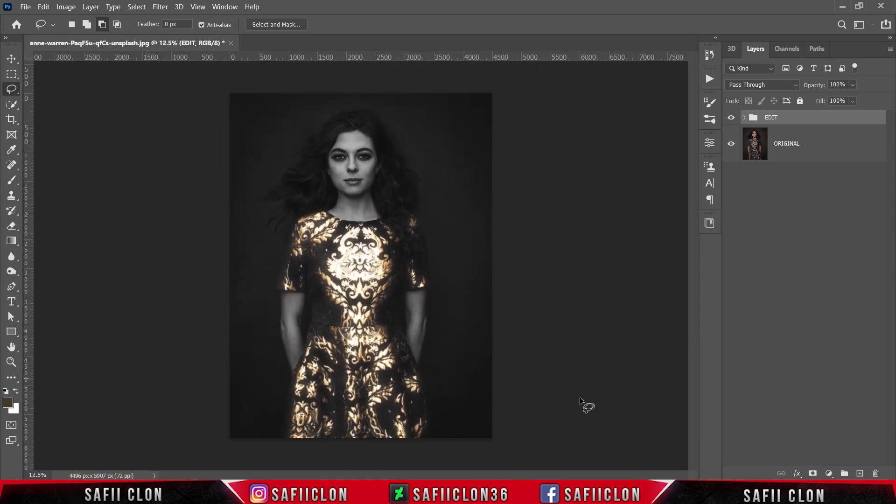